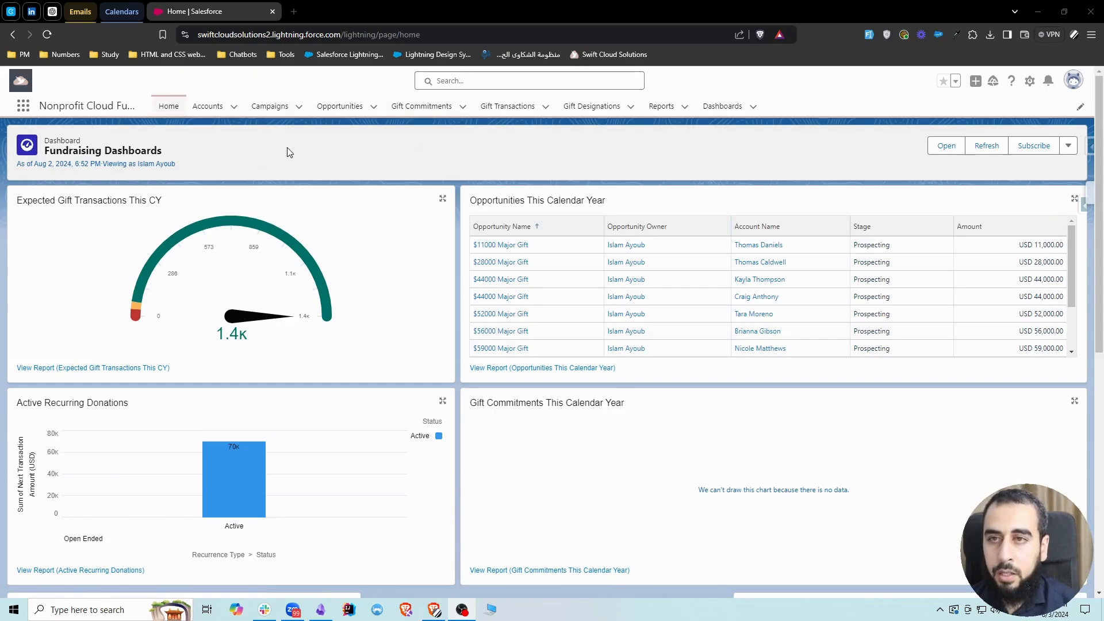
- Open the Nonprofit Cloud Fundraising app for editing from App Manager in Setup
left_click(1030, 82)
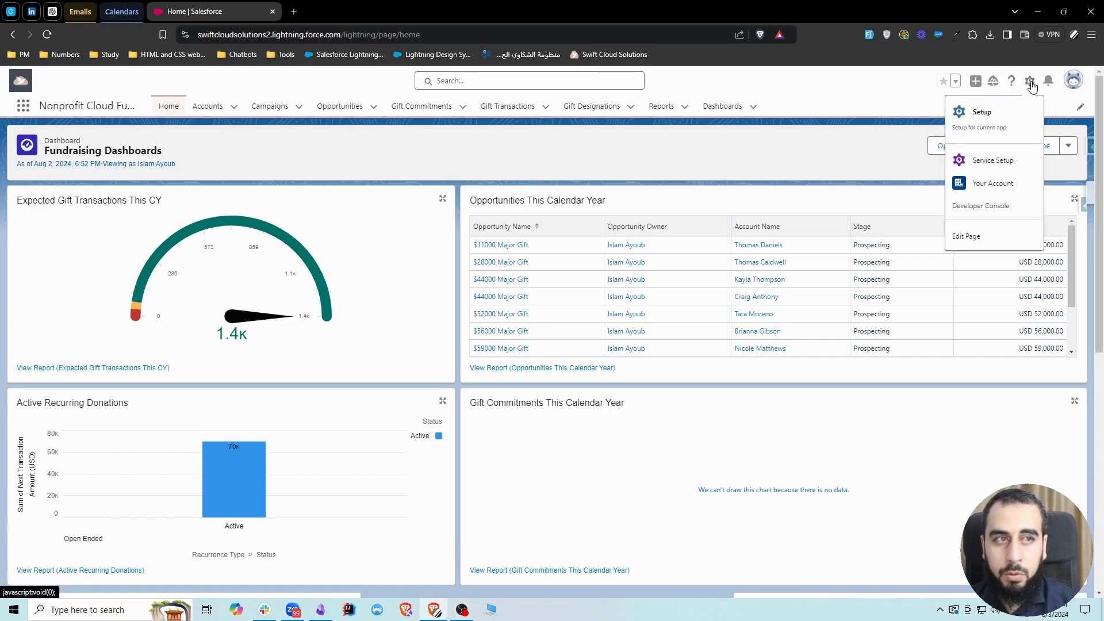
left_click(984, 121)
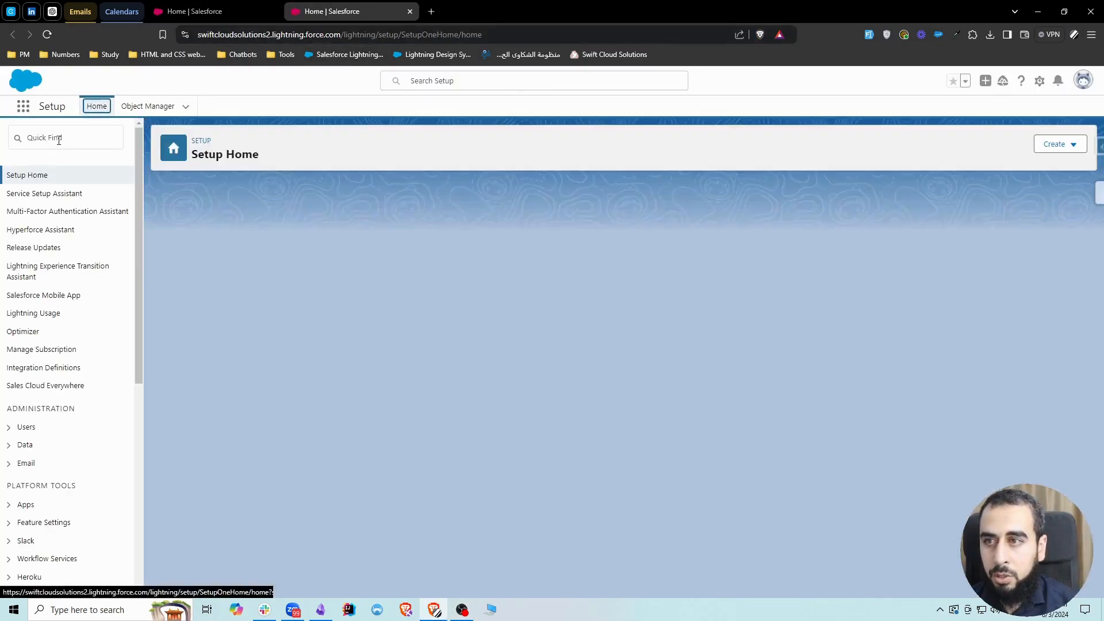
left_click(59, 140)
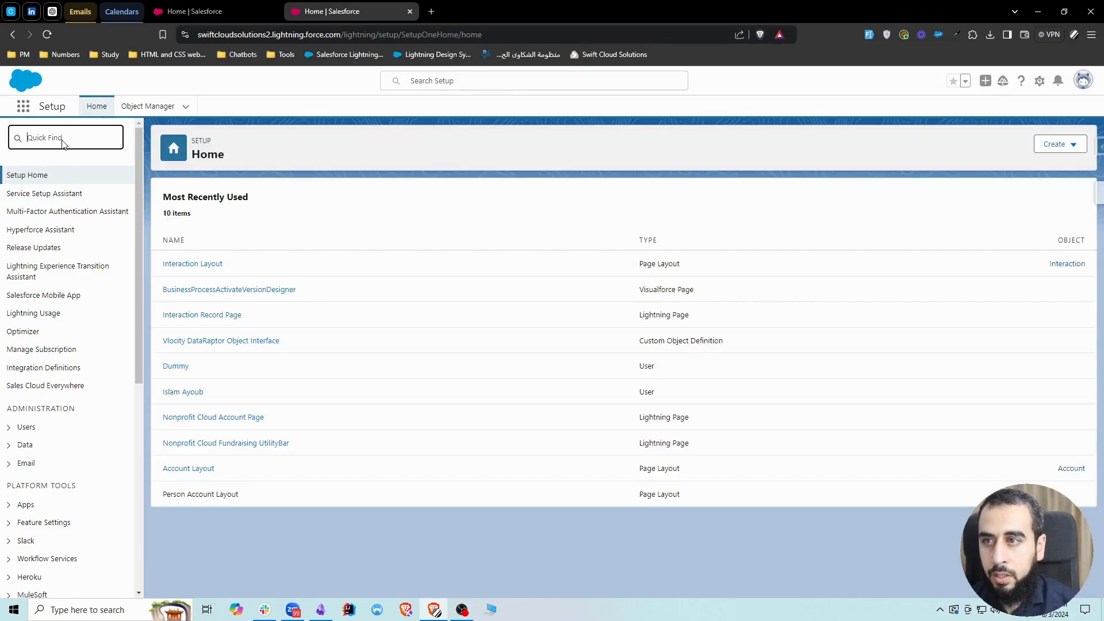
type("app manager")
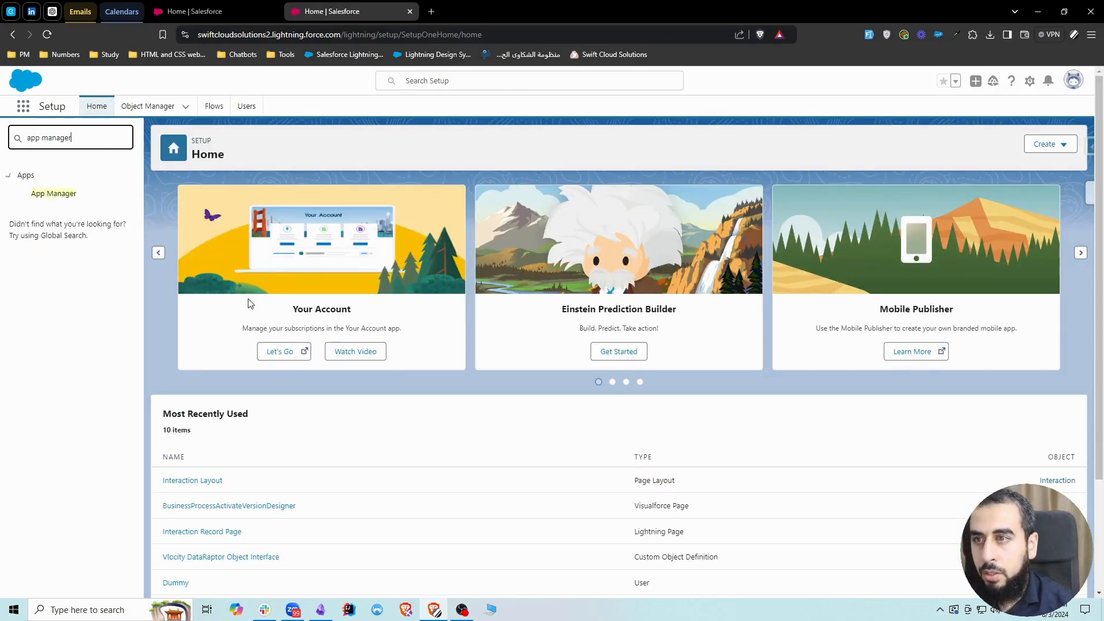
left_click(53, 194)
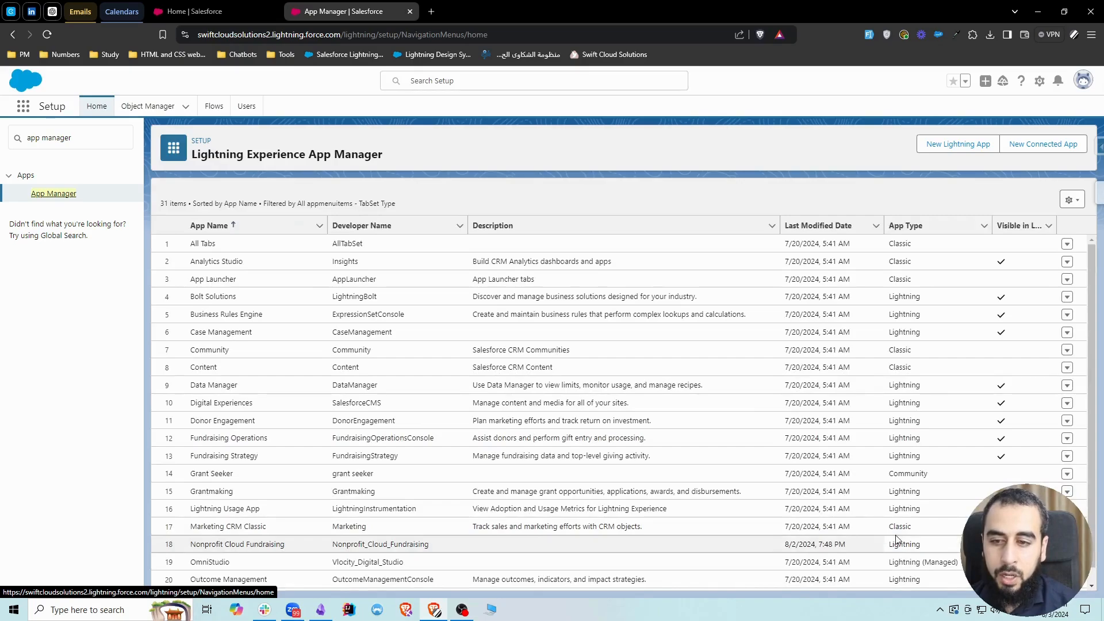
left_click(1067, 545)
left_click(1049, 494)
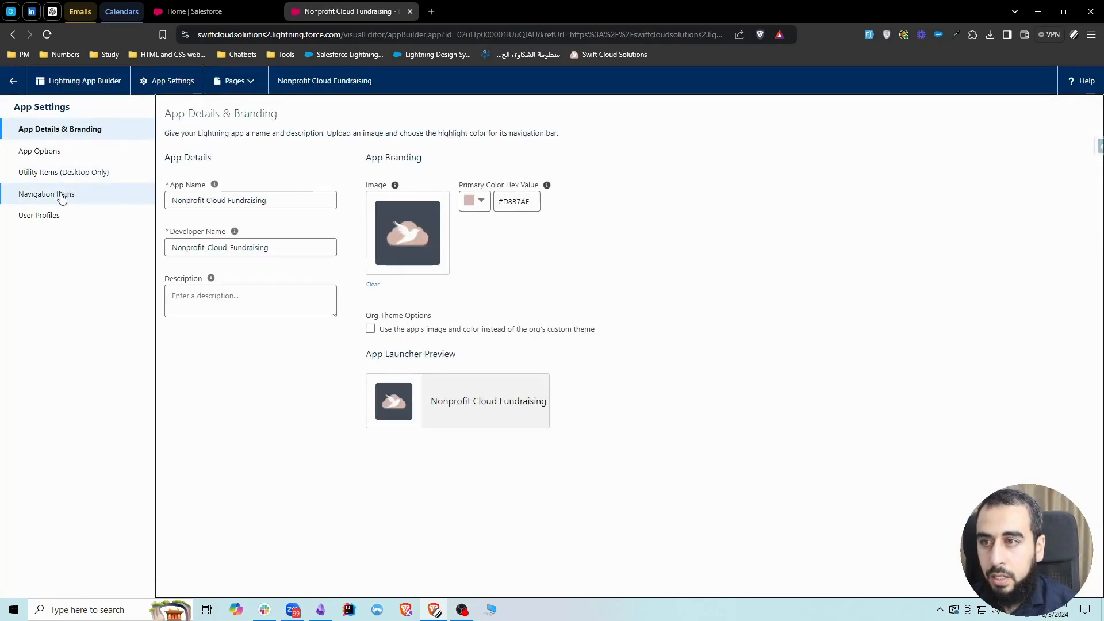
- Add Interactions to the selected navigation items of the Nonprofit Cloud Fundraising app
left_click(61, 195)
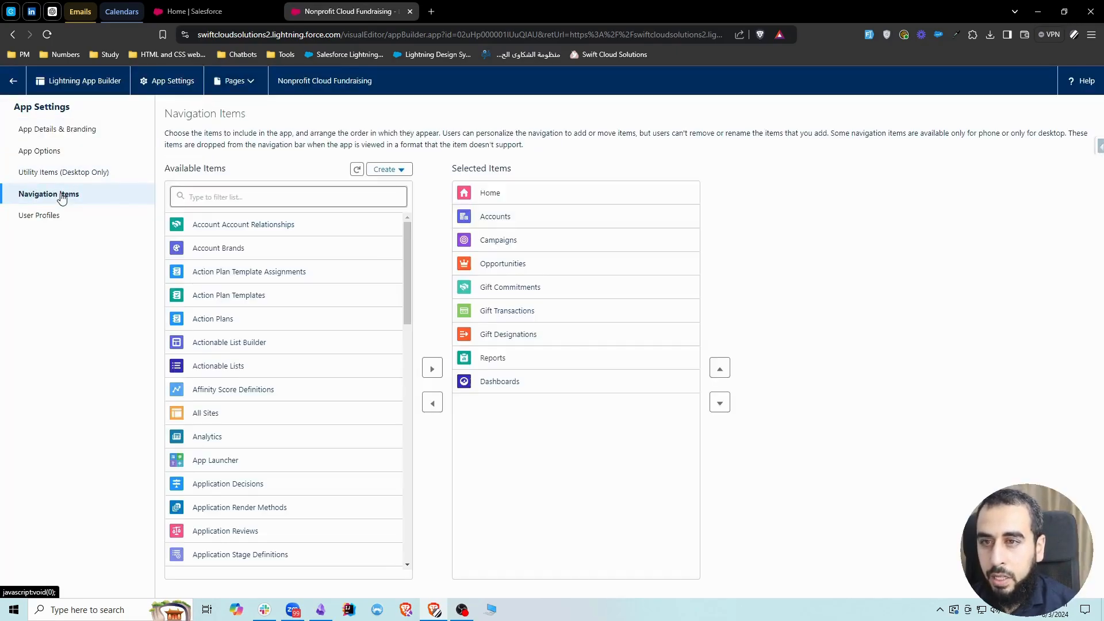
left_click(290, 196)
type("interac")
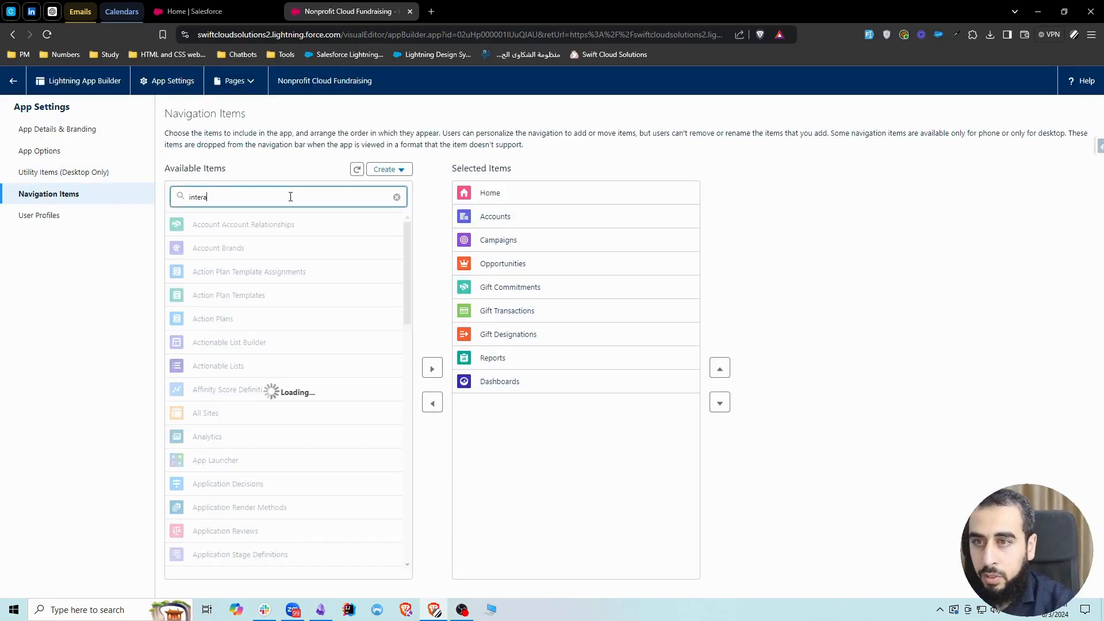
left_click(431, 368)
- Move Interactions directly below Accounts in the navigation order and save the app
left_click(719, 352)
left_click(718, 352)
left_click(719, 352)
left_click(719, 352)
left_click(718, 352)
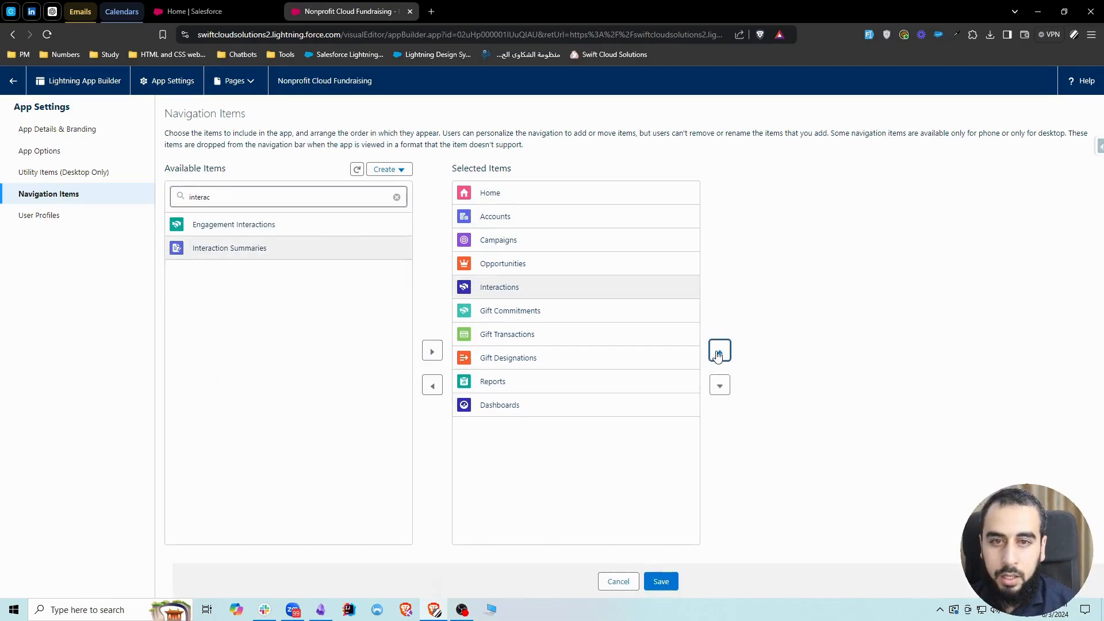
left_click(719, 352)
left_click(718, 352)
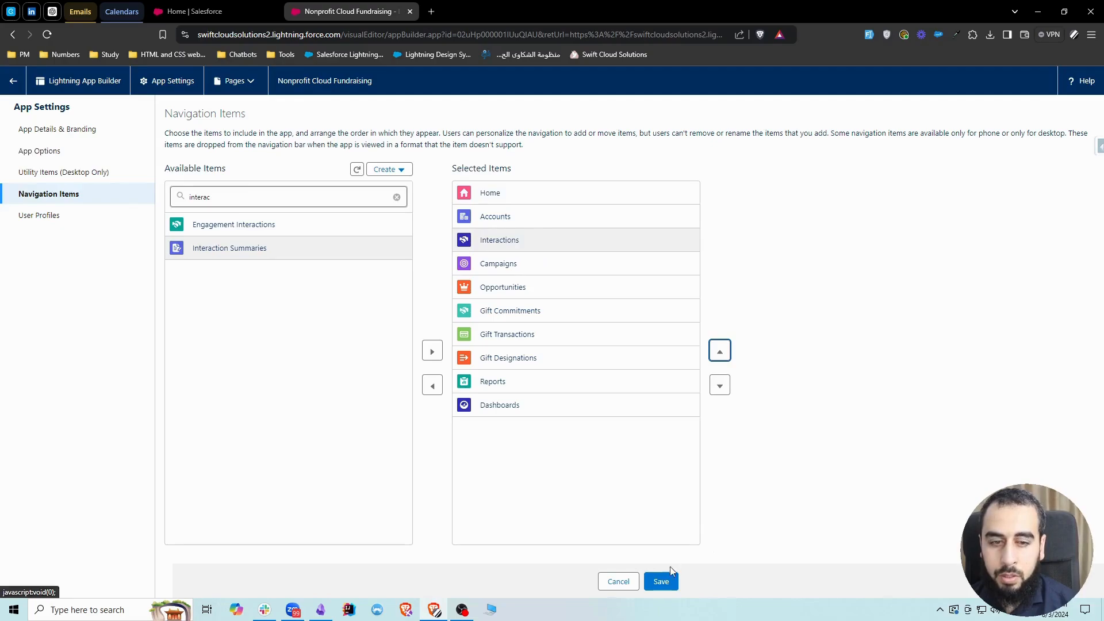
left_click(660, 581)
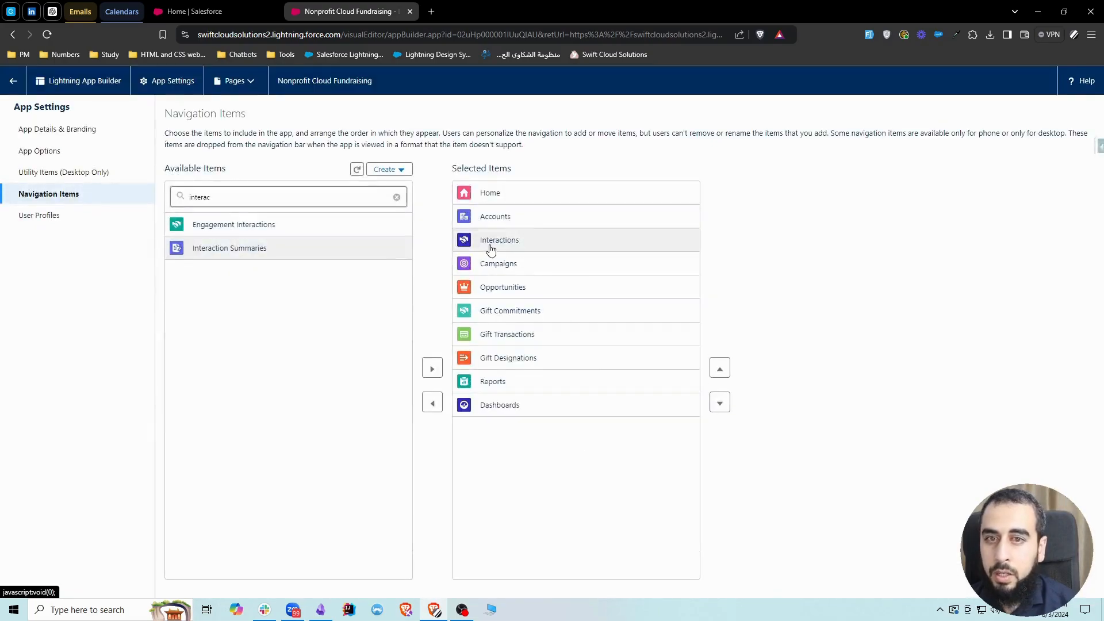
- Reload the Nonprofit Cloud Fundraising home page so its navigation bar picks up the saved changes
left_click(230, 13)
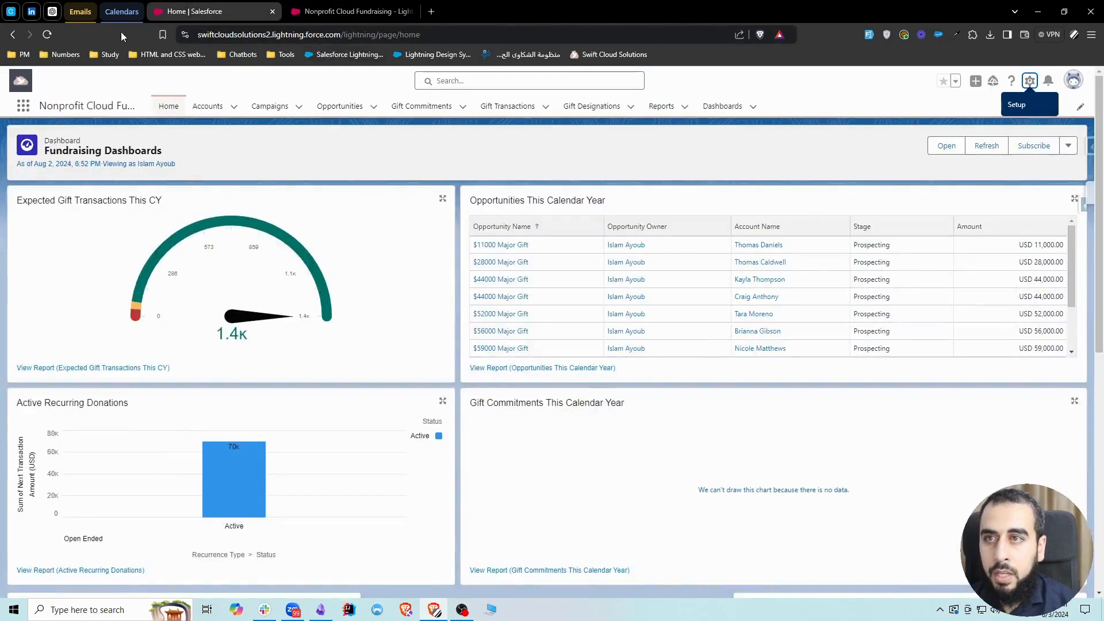
left_click(47, 35)
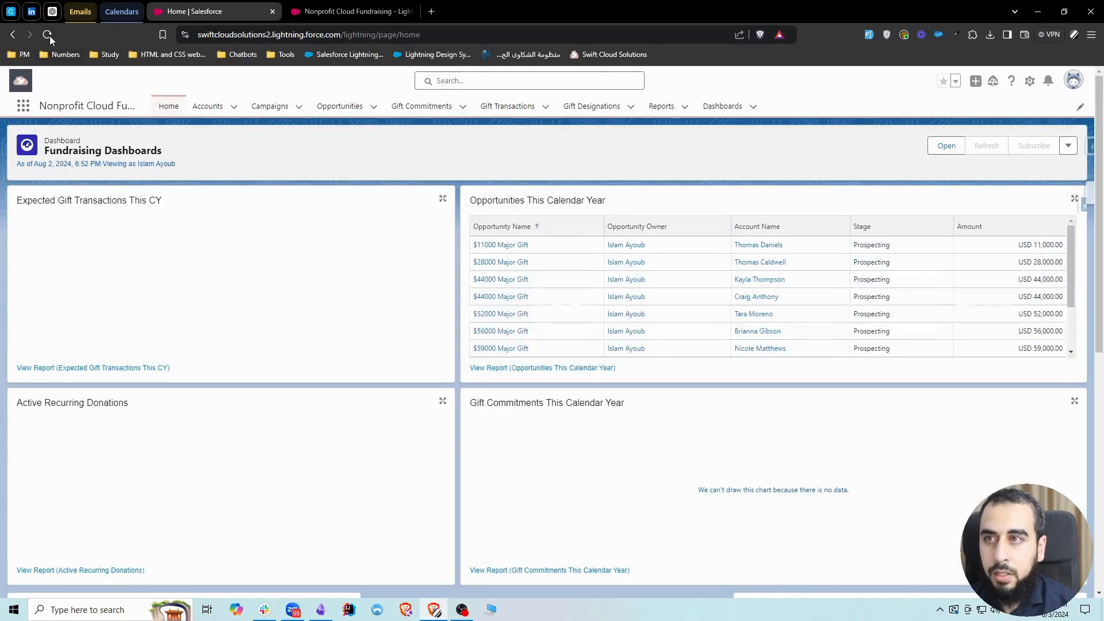
left_click(48, 35)
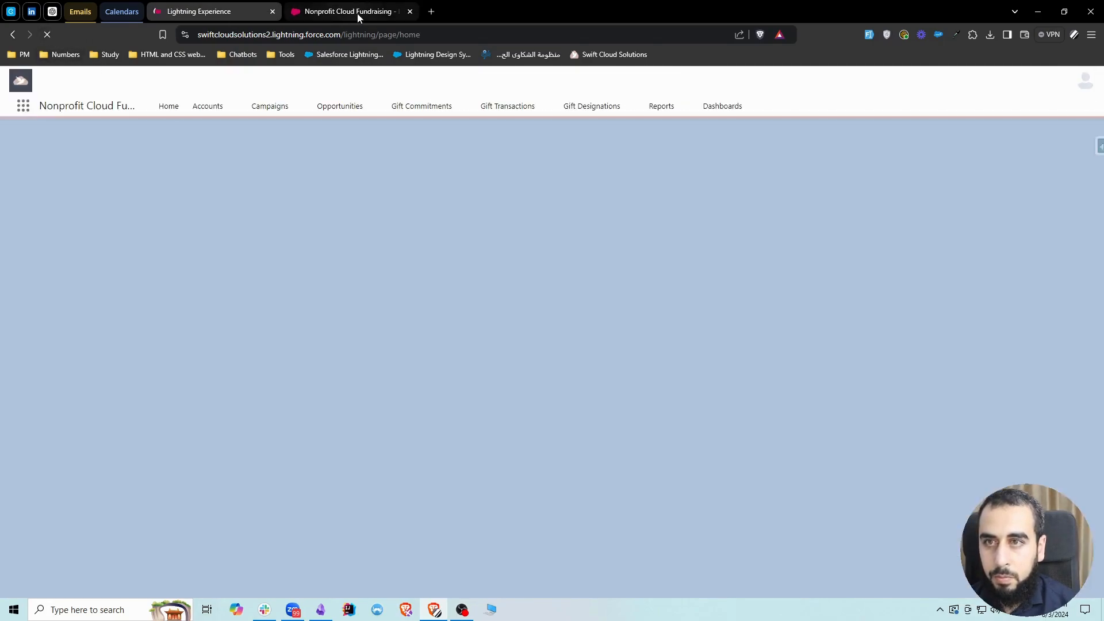
left_click(357, 13)
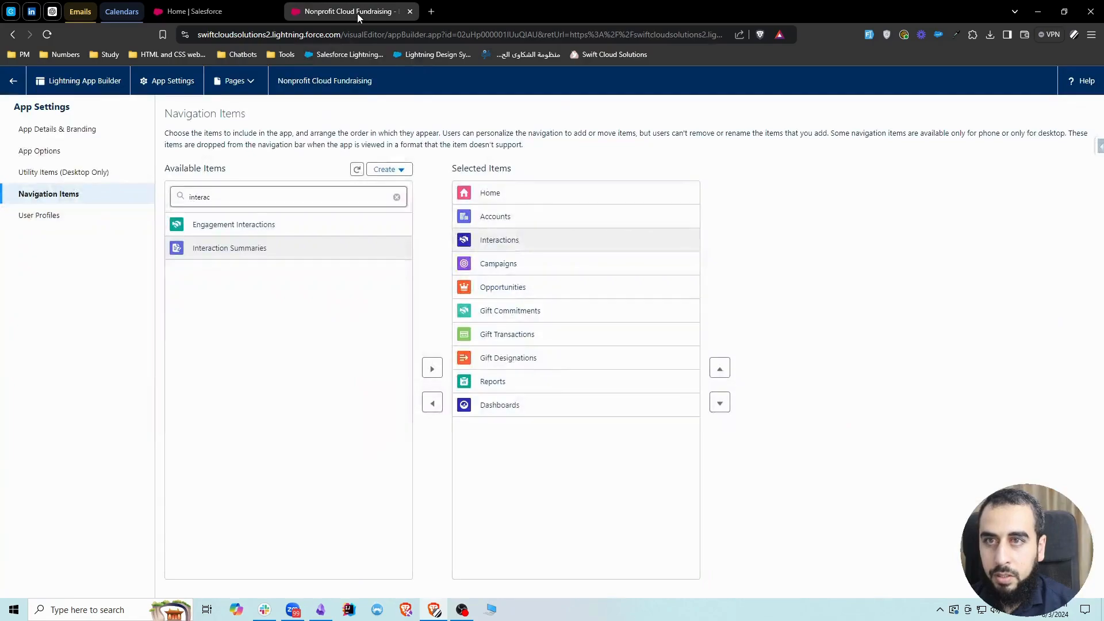
left_click(225, 12)
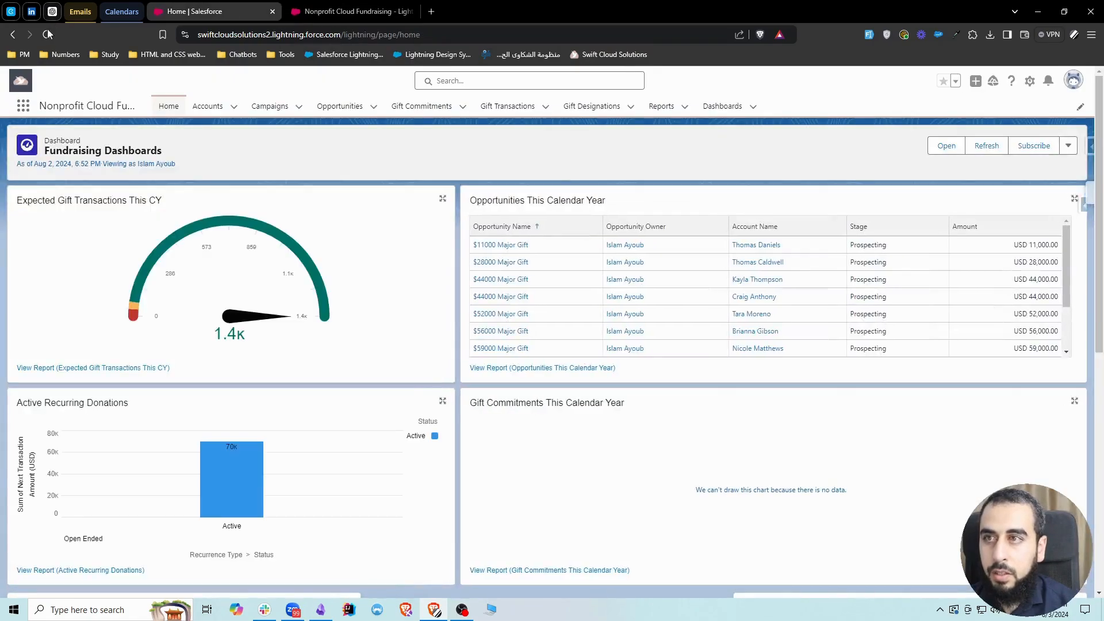
left_click(47, 35)
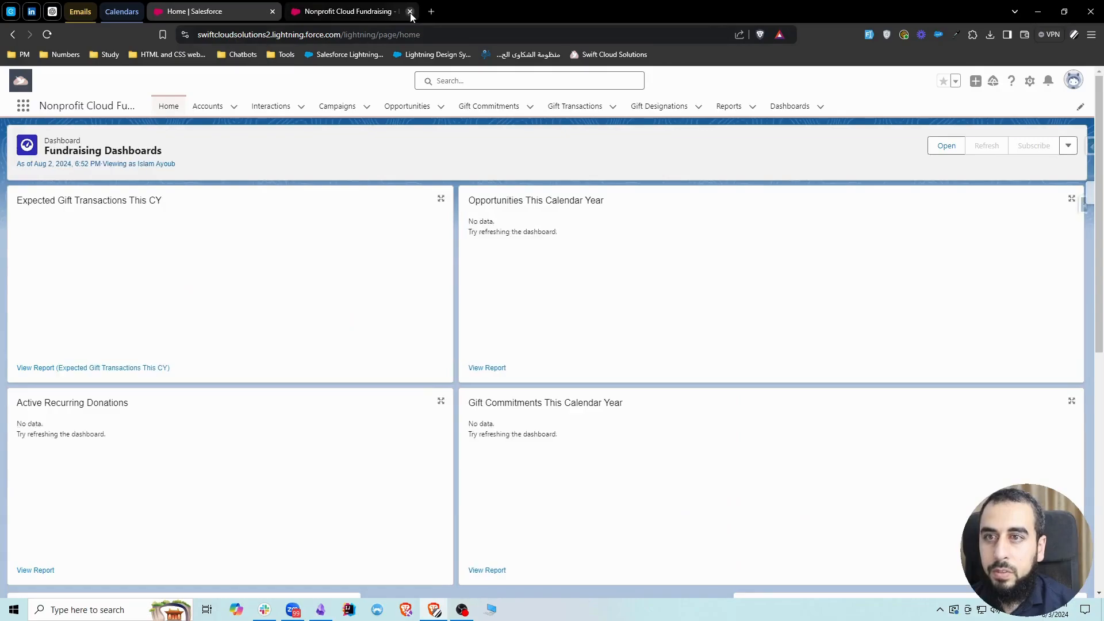
- Close the app settings page and open the Decision Meeting record from the Interactions list
left_click(411, 12)
left_click(267, 107)
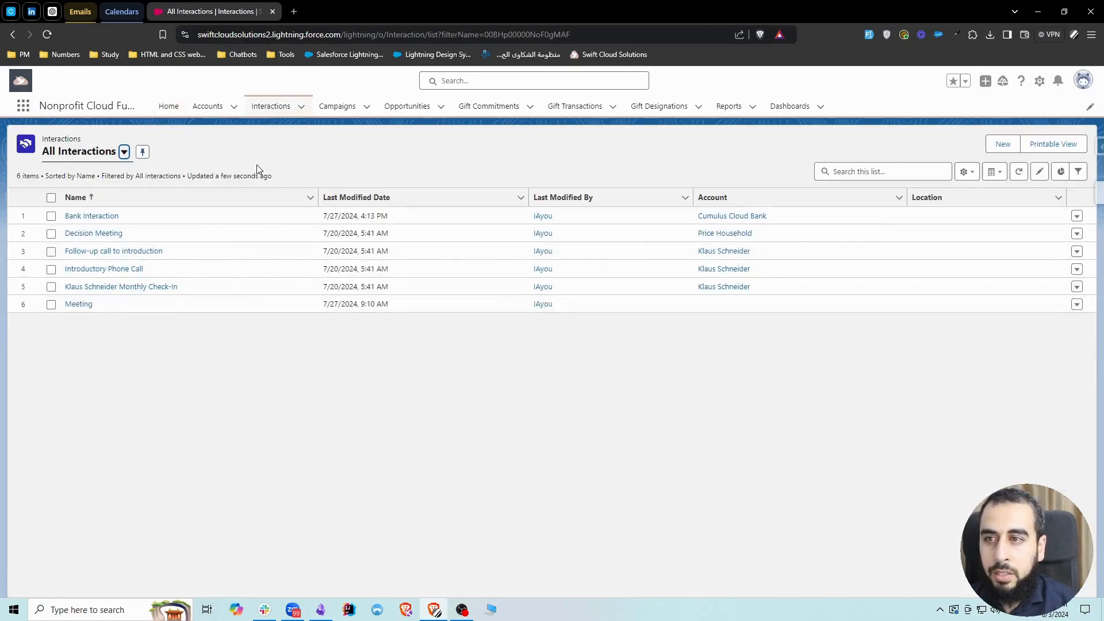
left_click(107, 235)
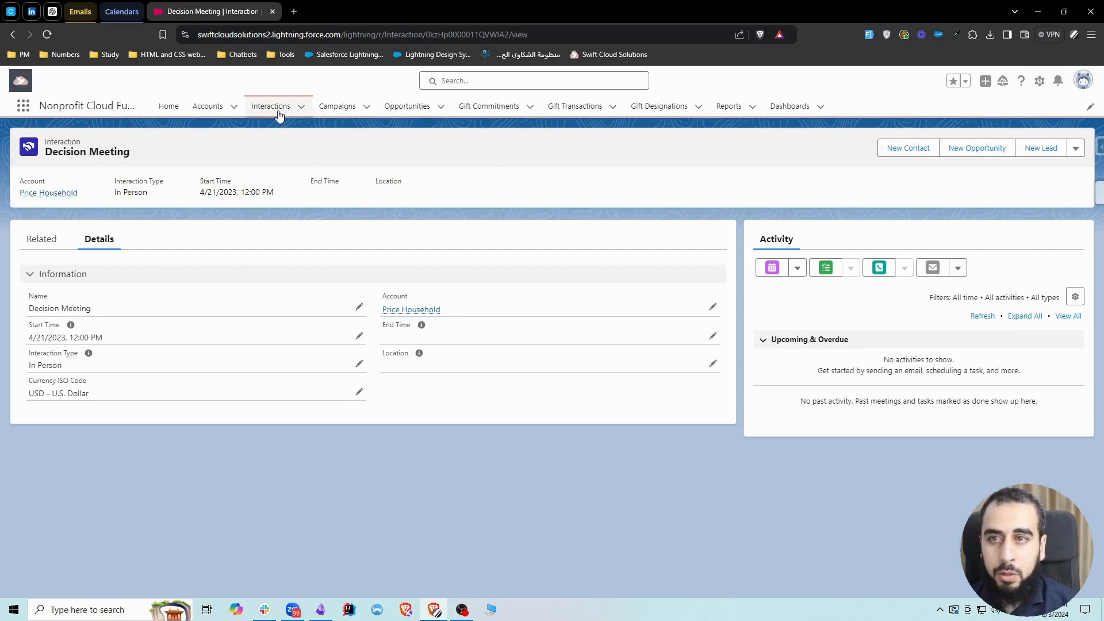
- Open the Lightning record pages of the Interaction object in Object Manager
left_click(1039, 80)
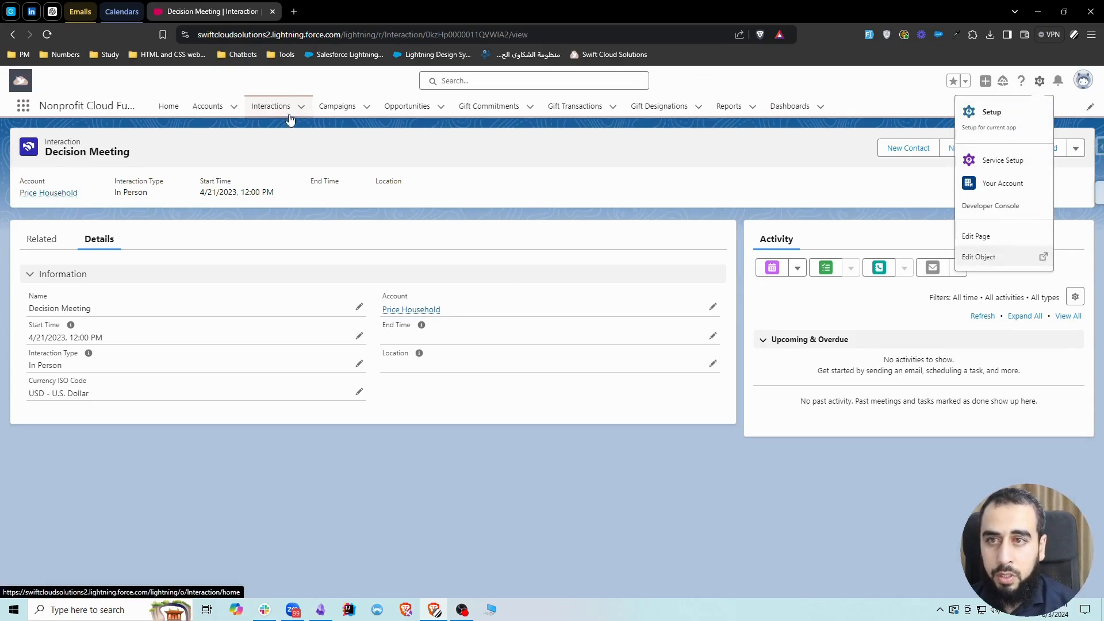
left_click(1007, 257)
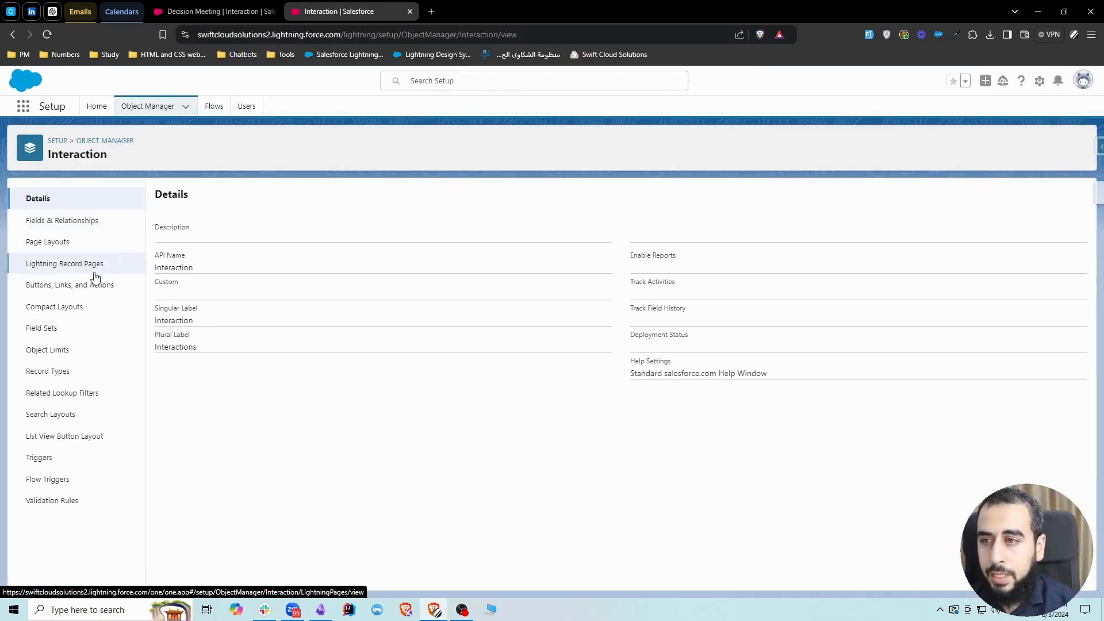
left_click(68, 268)
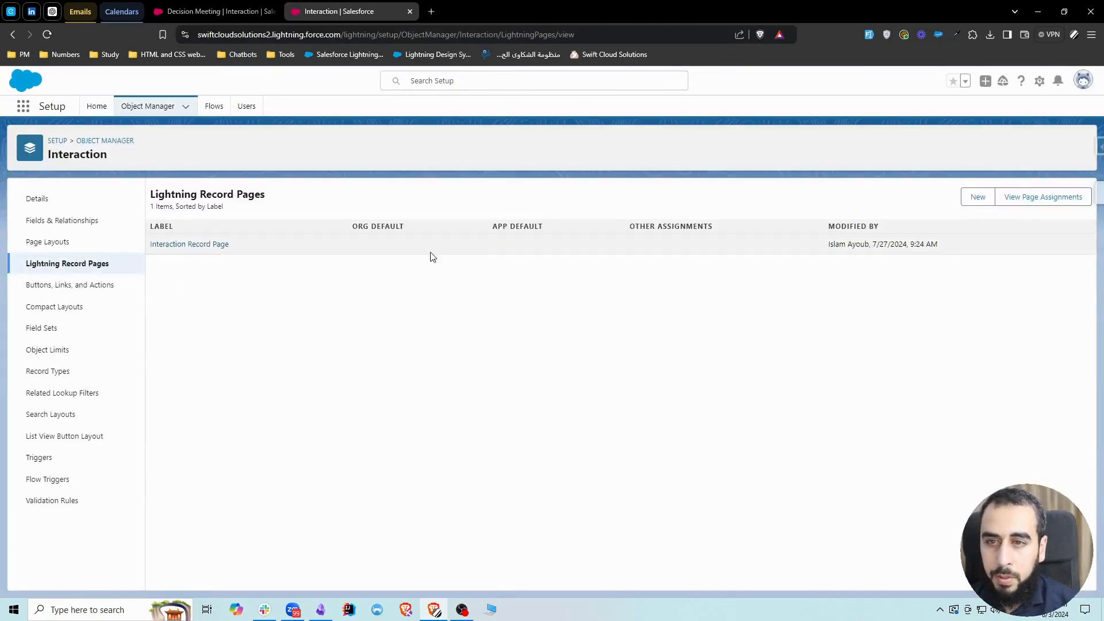
- Start a new Lightning record page labelled Nonprofit Cloud Interactions for the Interaction object
left_click(970, 201)
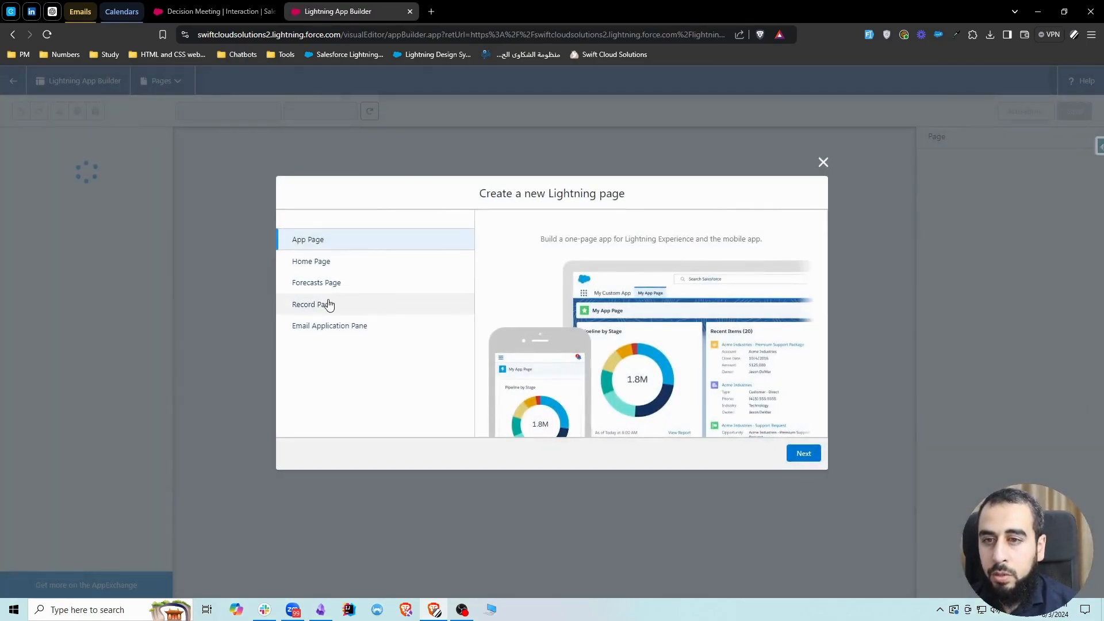
left_click(317, 308)
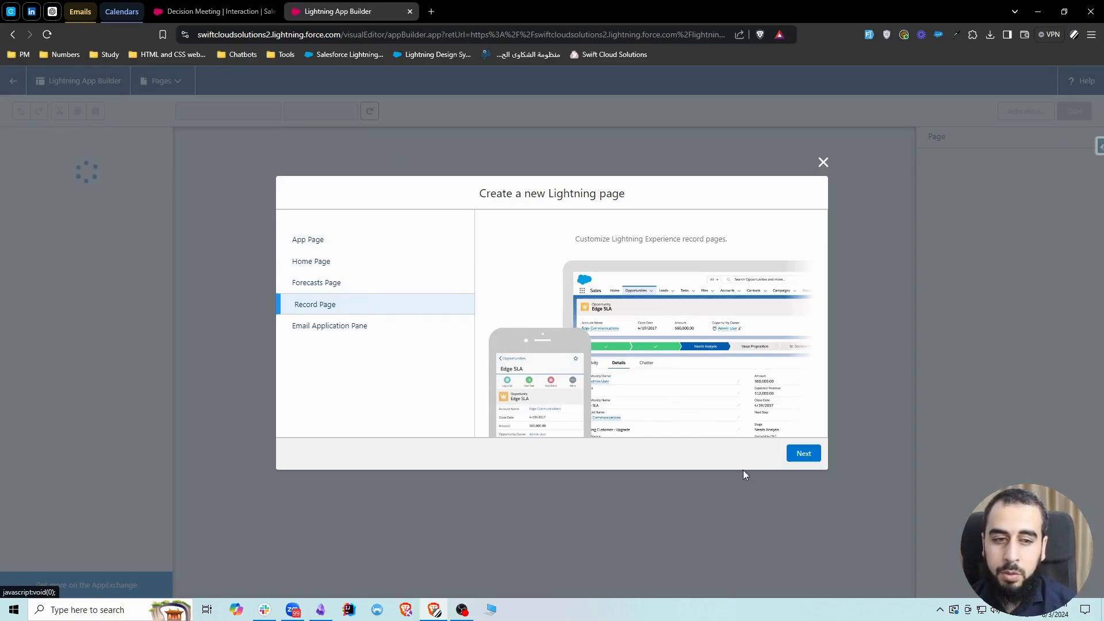
left_click(804, 454)
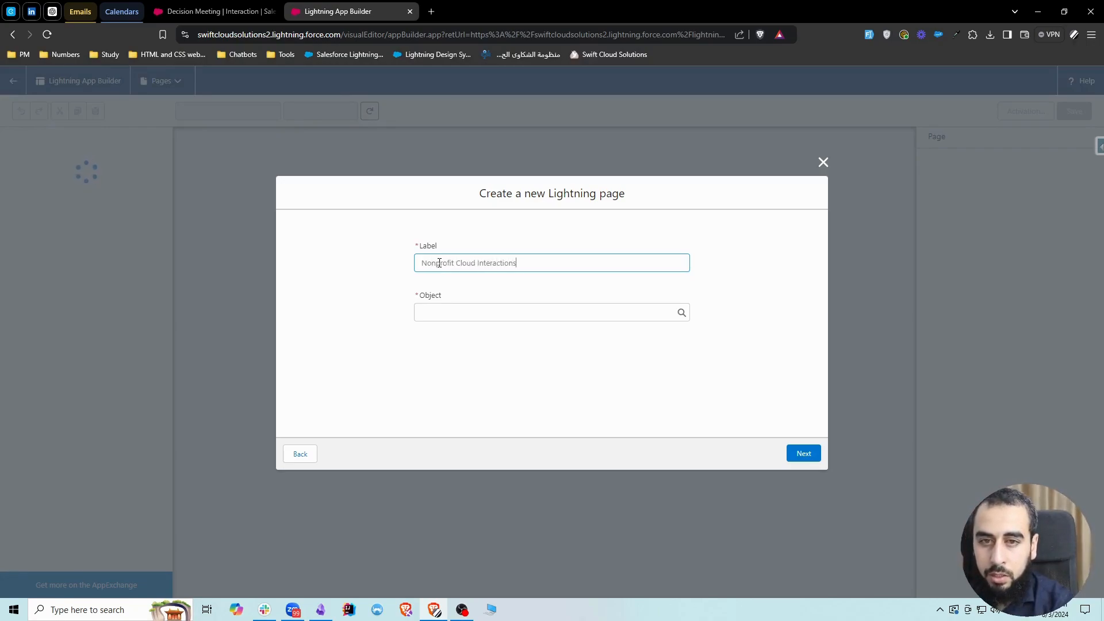
left_click(472, 312)
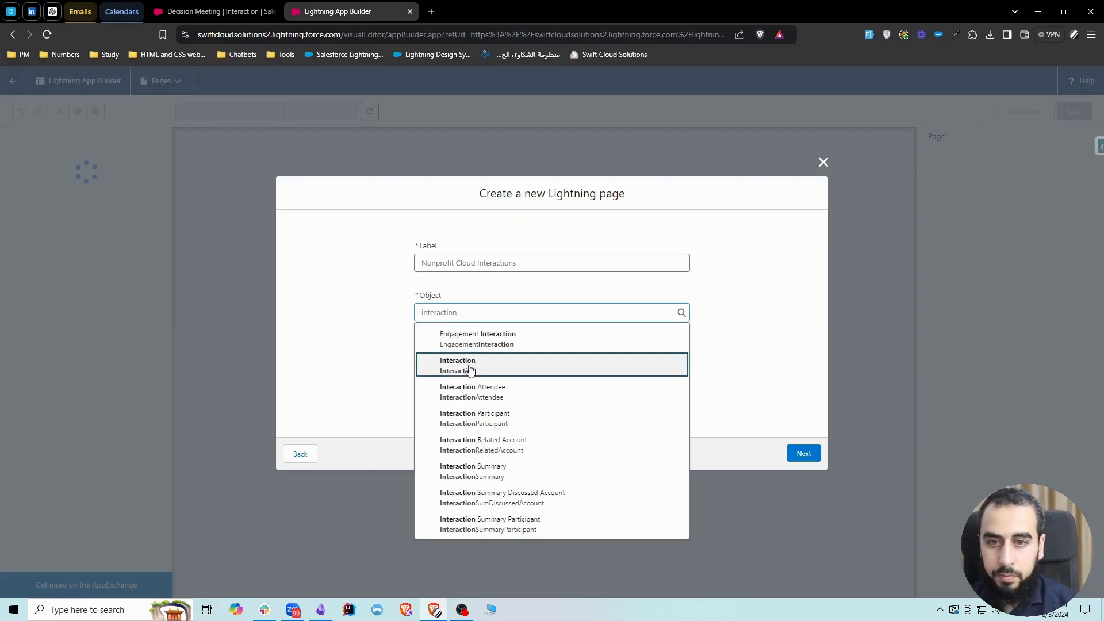
left_click(473, 367)
left_click(804, 453)
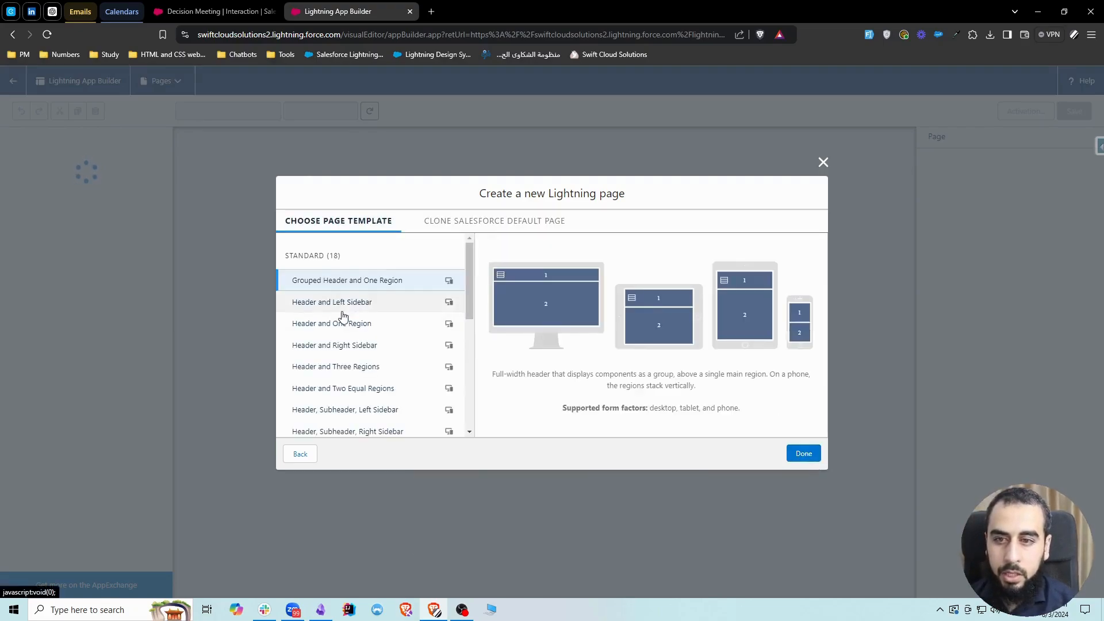
- Create the page with the Header and Left Sidebar template and dismiss the introductory tip
left_click(342, 310)
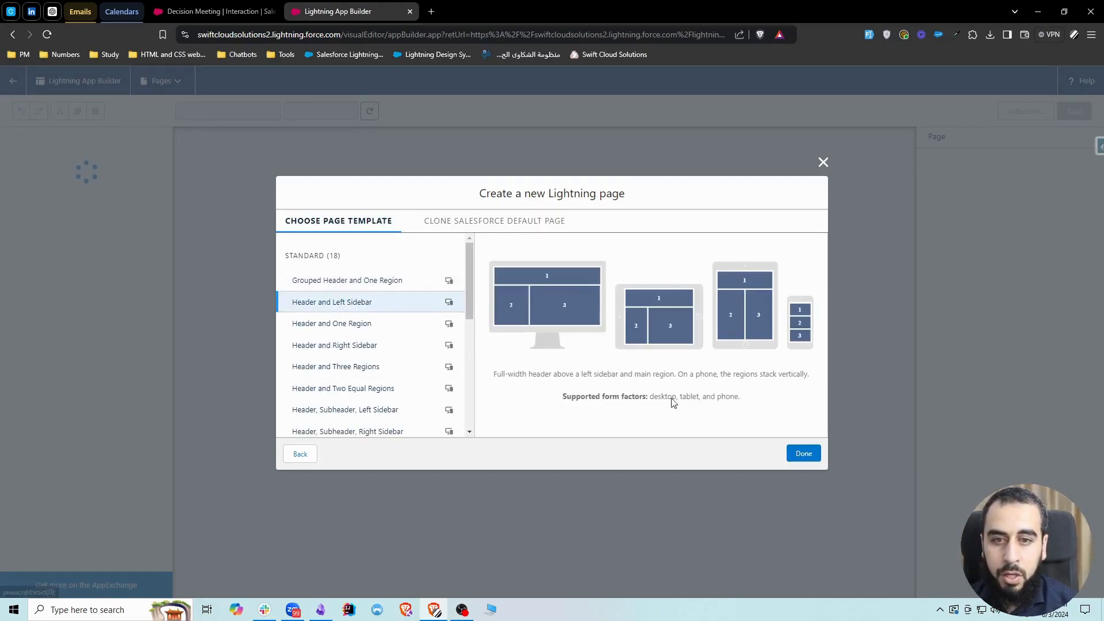
left_click(816, 452)
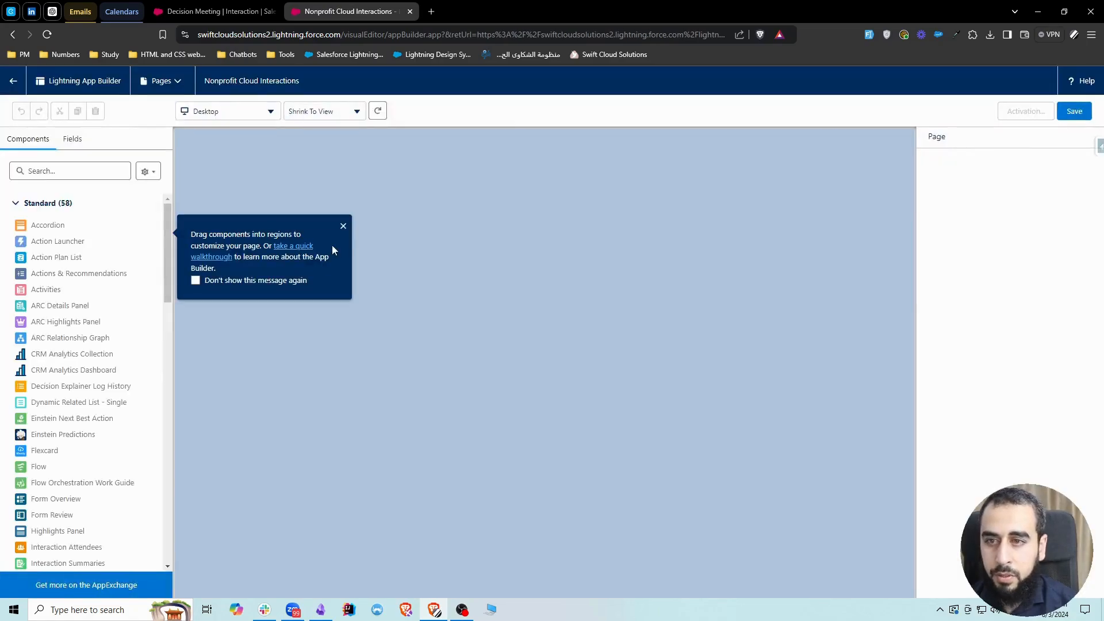
left_click(343, 228)
- Find the Highlights Panel component and place it in the header region of the page
left_click(93, 177)
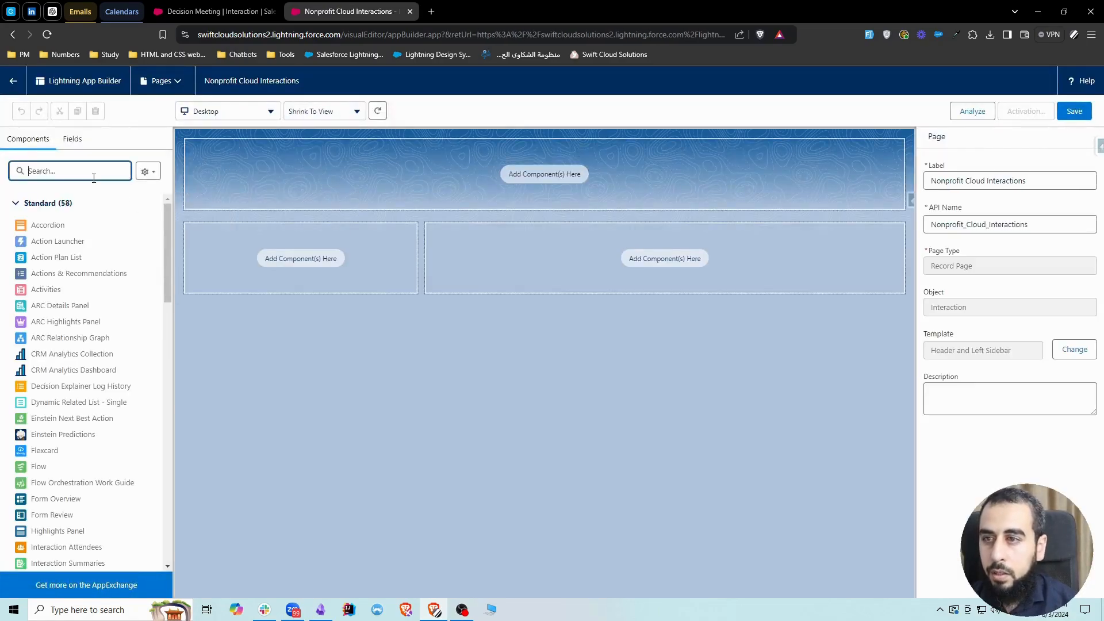
type("high")
left_click_drag(58, 241, 368, 181)
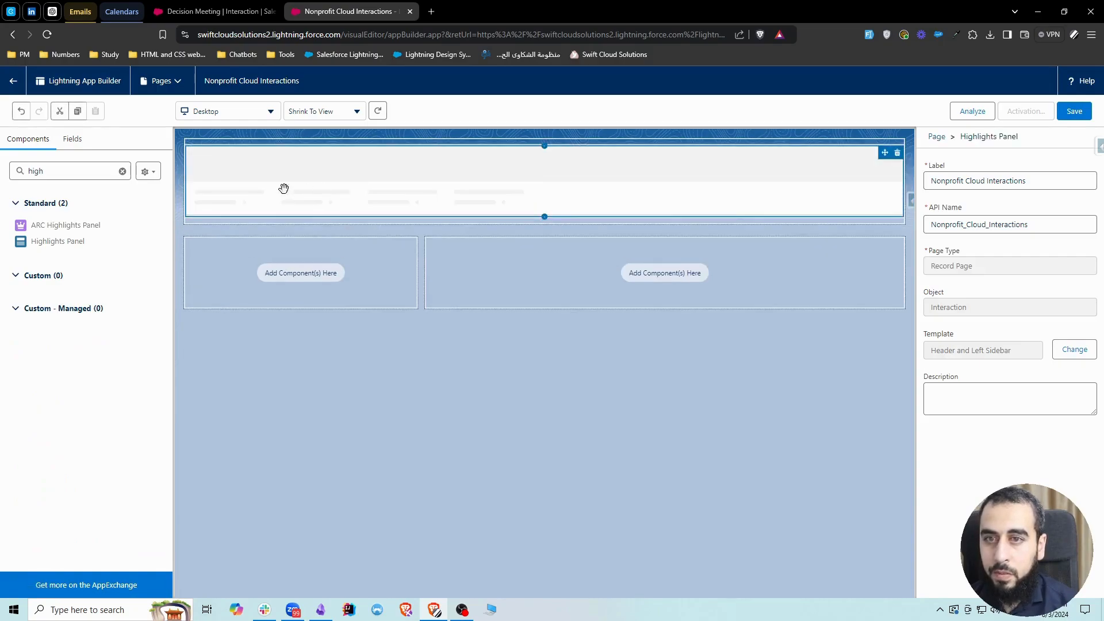
- Find the Record Detail component and place it in the page's left sidebar region
left_click(123, 171)
type("detai")
left_click_drag(58, 241, 282, 260)
- Add a Related List - Single component below the record details and set its related list to Files
double_click(67, 171)
type("related")
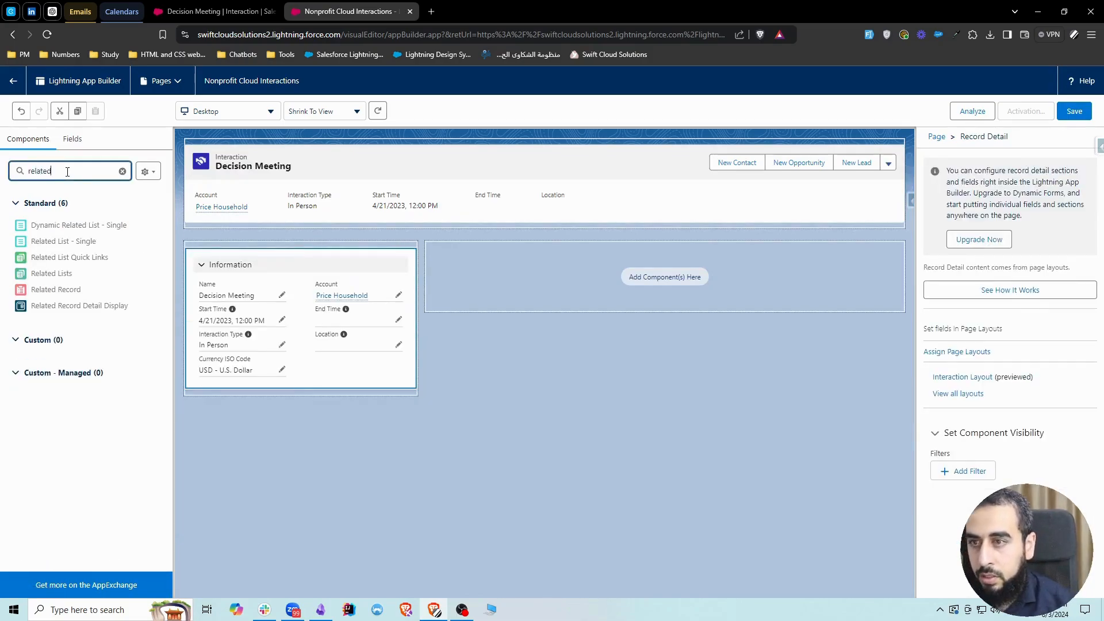
left_click_drag(54, 241, 244, 392)
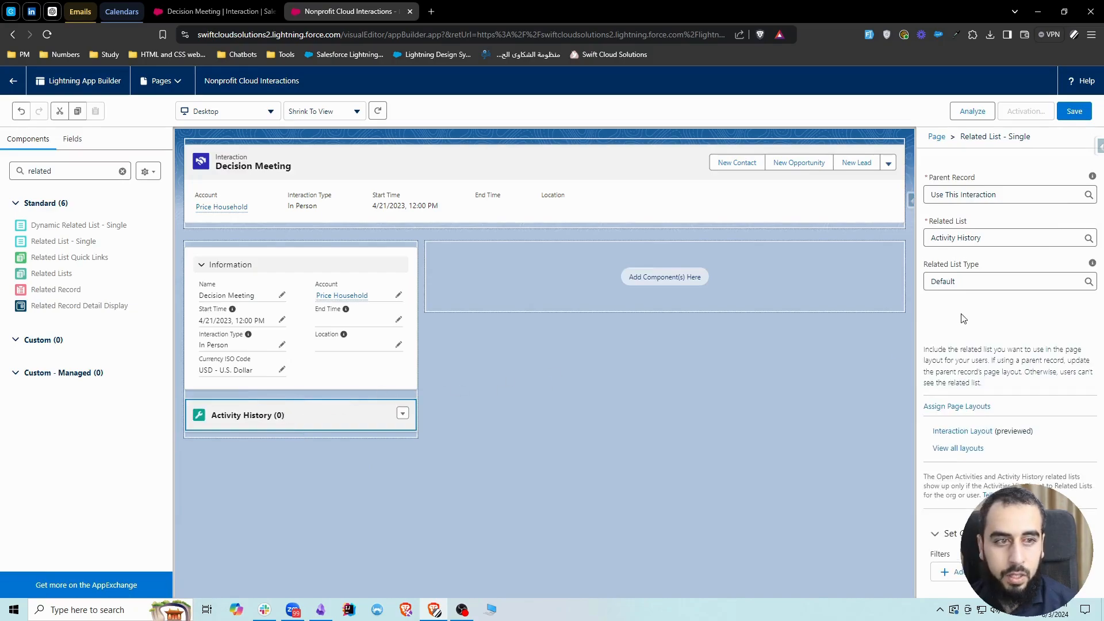
left_click(969, 238)
type("files")
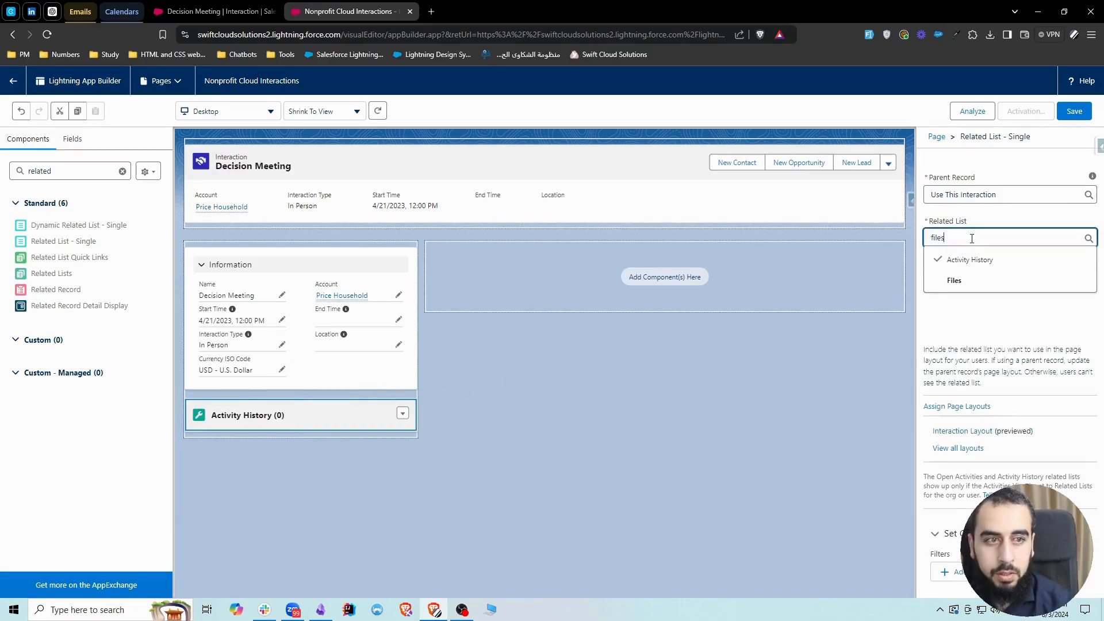
left_click(968, 287)
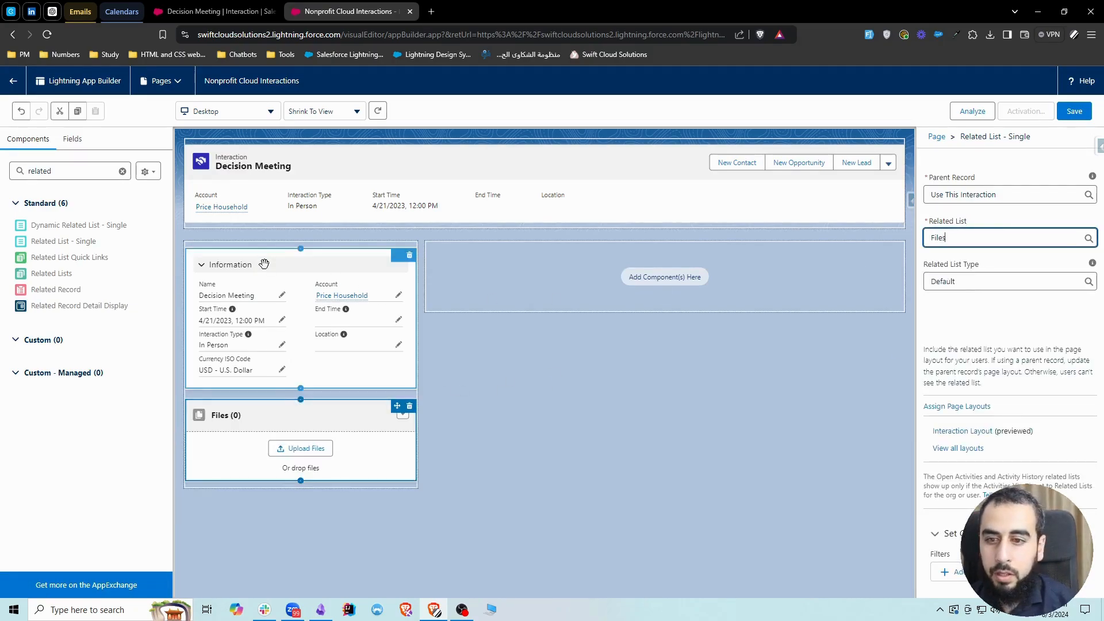
- Clear the component search and open the Interaction Layout page layout for editing from the Files related list's settings
left_click(121, 171)
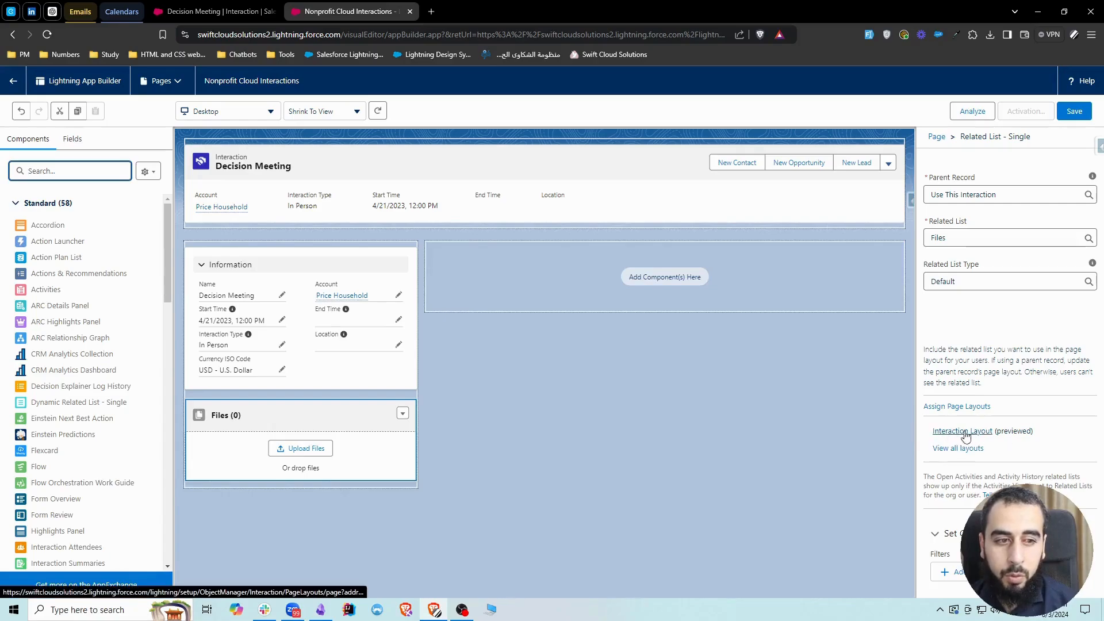
left_click(519, 437)
left_click(354, 432)
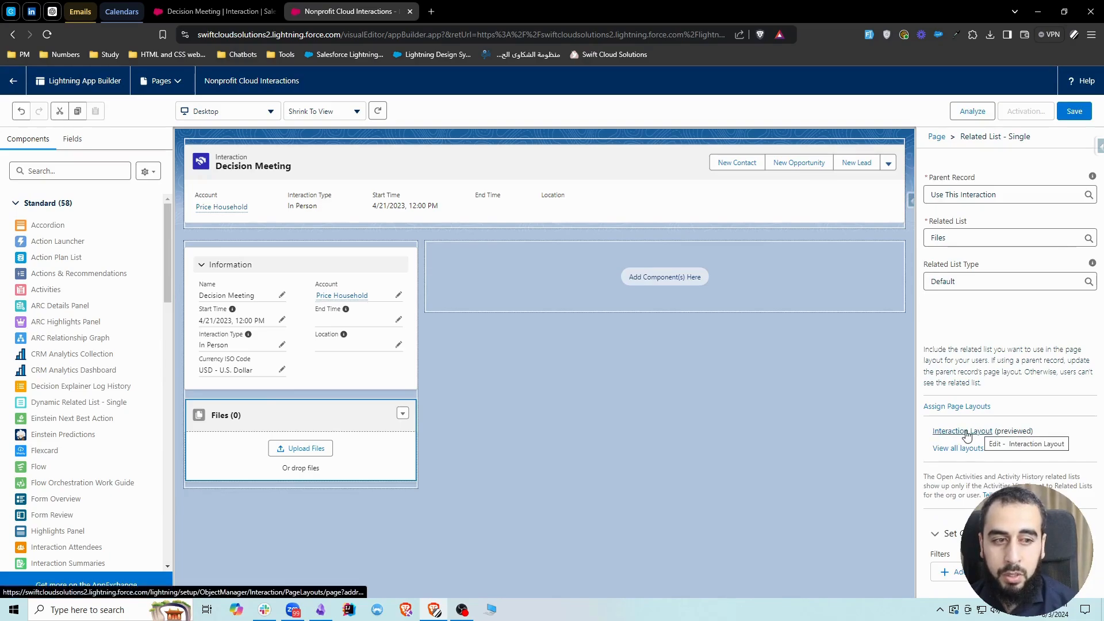
left_click(967, 435)
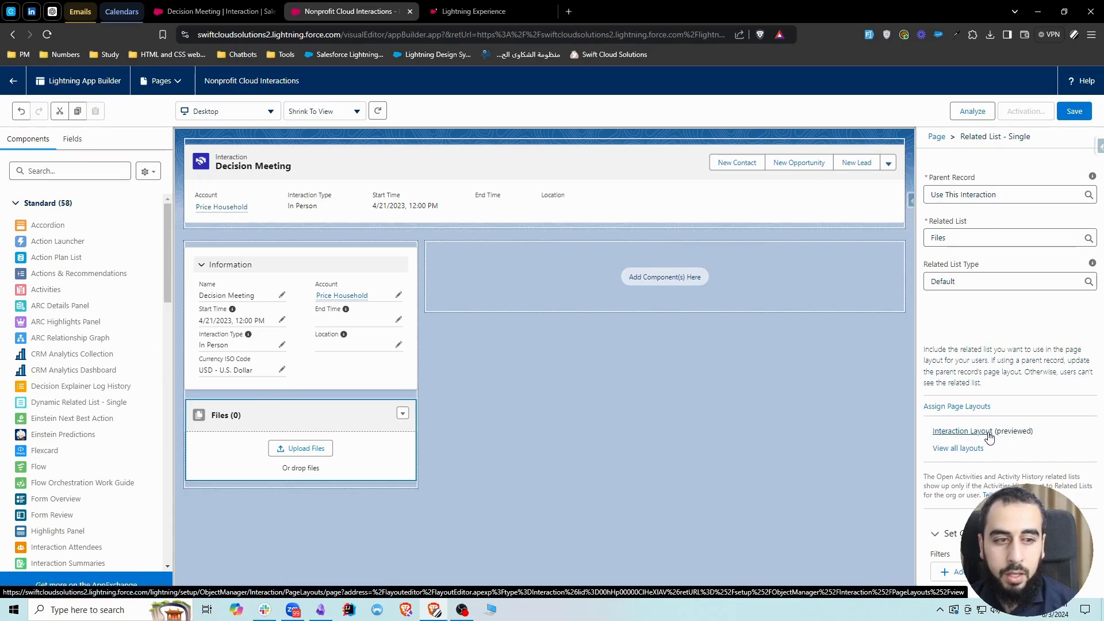
left_click(491, 12)
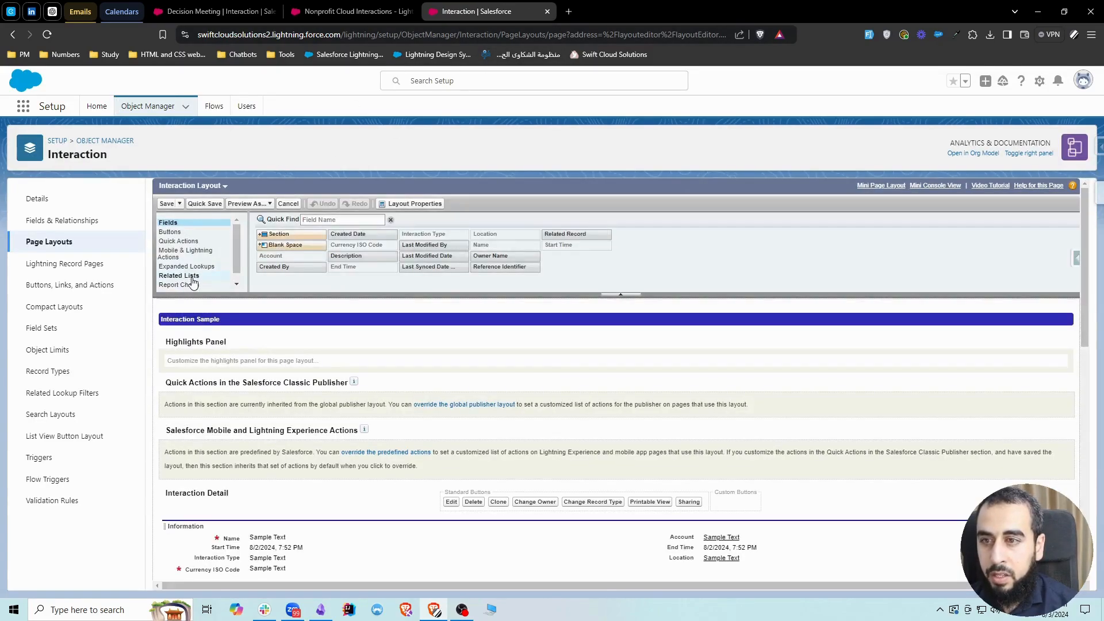
- Find the Files related list, remove it from the Interaction Layout, add it back above Interaction Summaries, and save the layout
left_click(191, 277)
left_click(339, 205)
type("f")
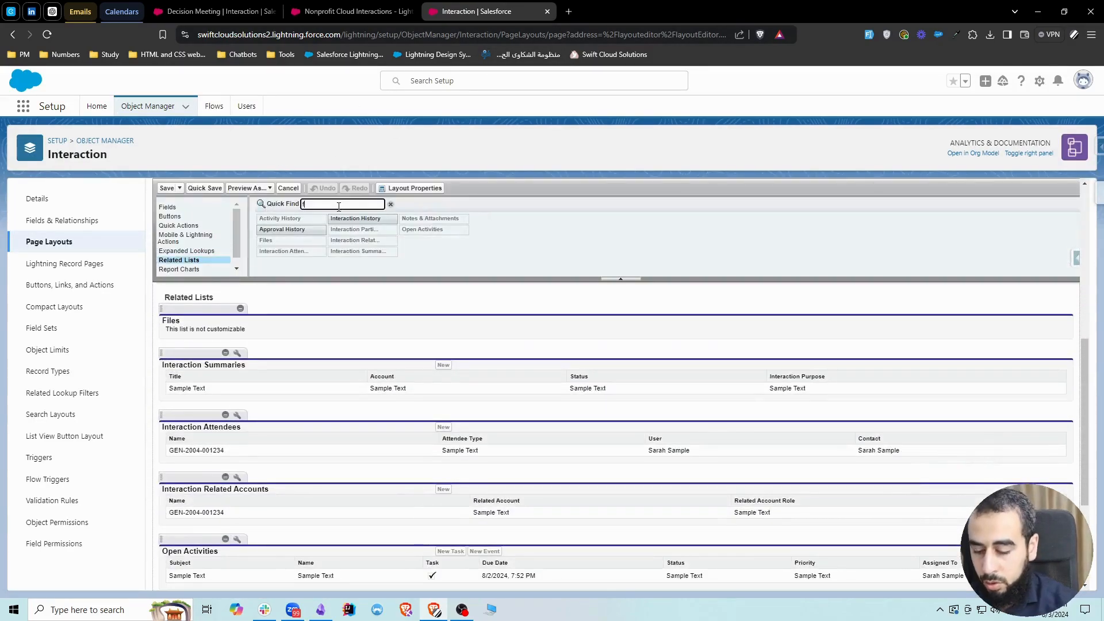
type("iles")
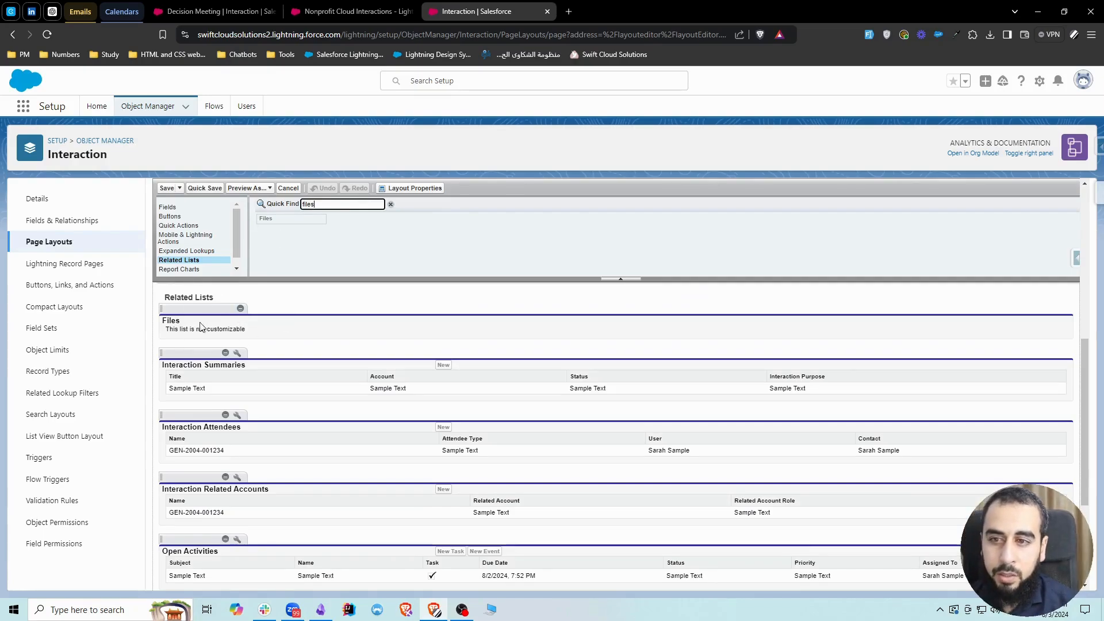
left_click(241, 310)
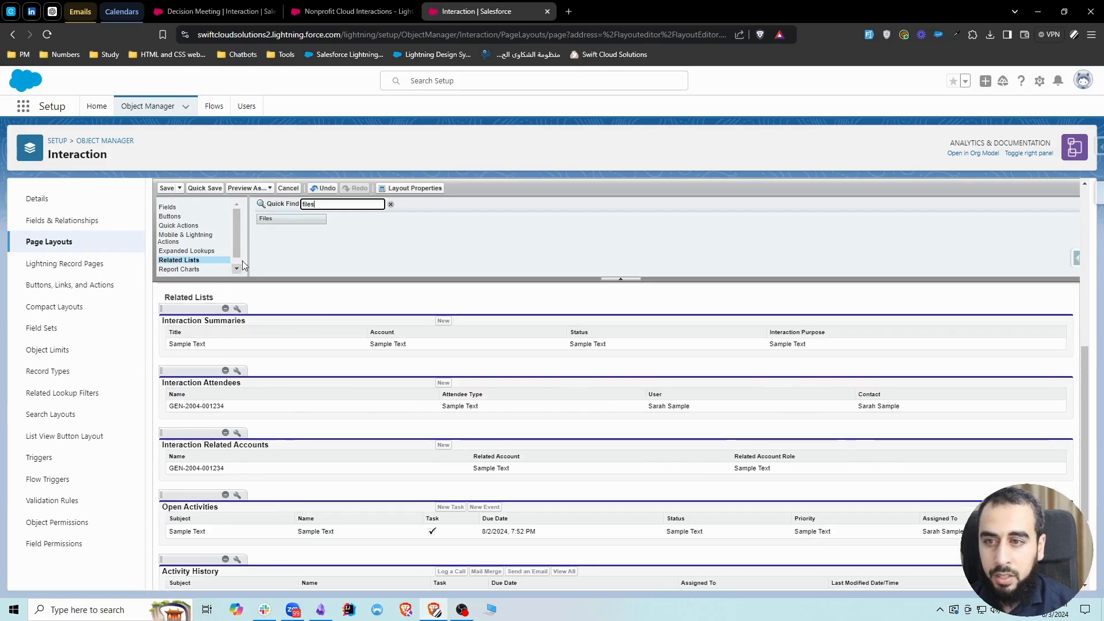
left_click_drag(266, 218, 220, 358)
left_click(167, 188)
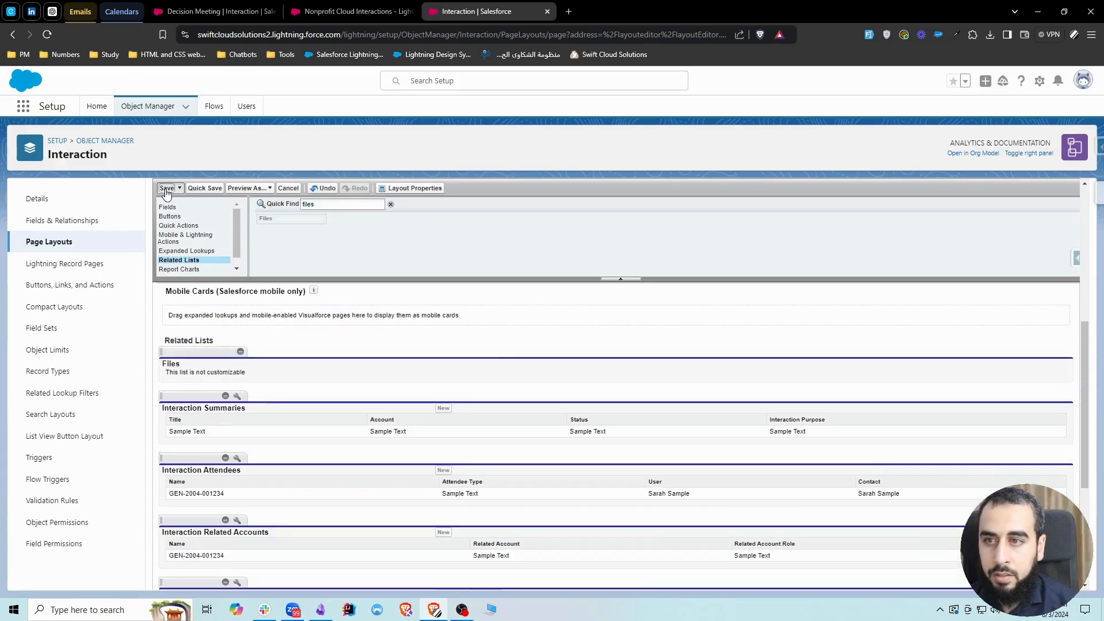
left_click(581, 429)
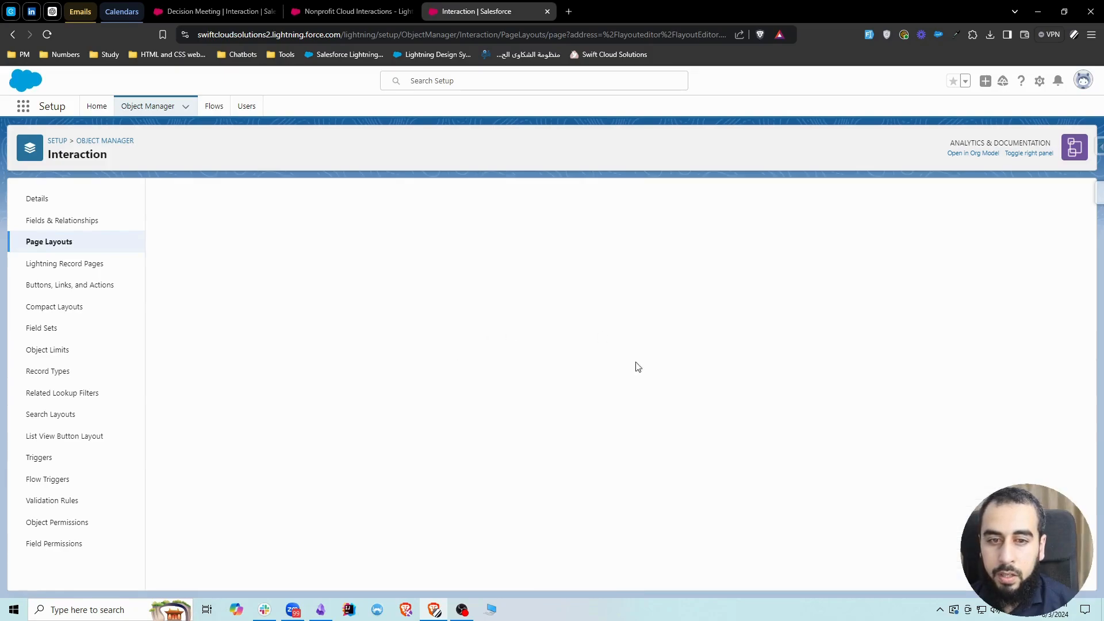
- Return to the Nonprofit Cloud Interactions page builder and place the Interaction Attendees component in the empty main region
left_click(321, 12)
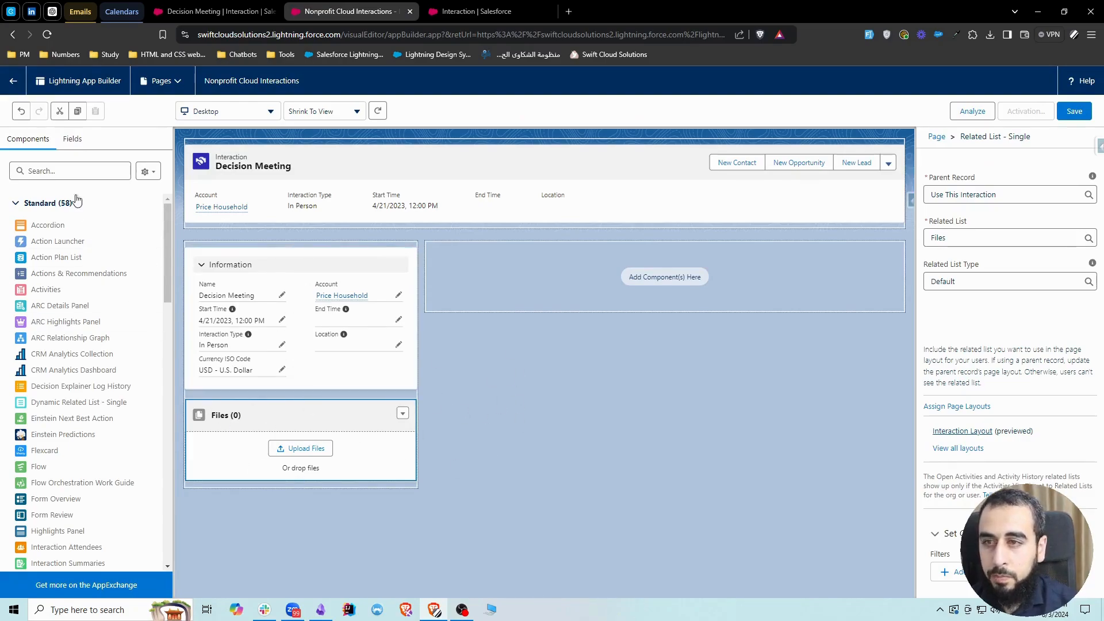
left_click(67, 173)
type("att")
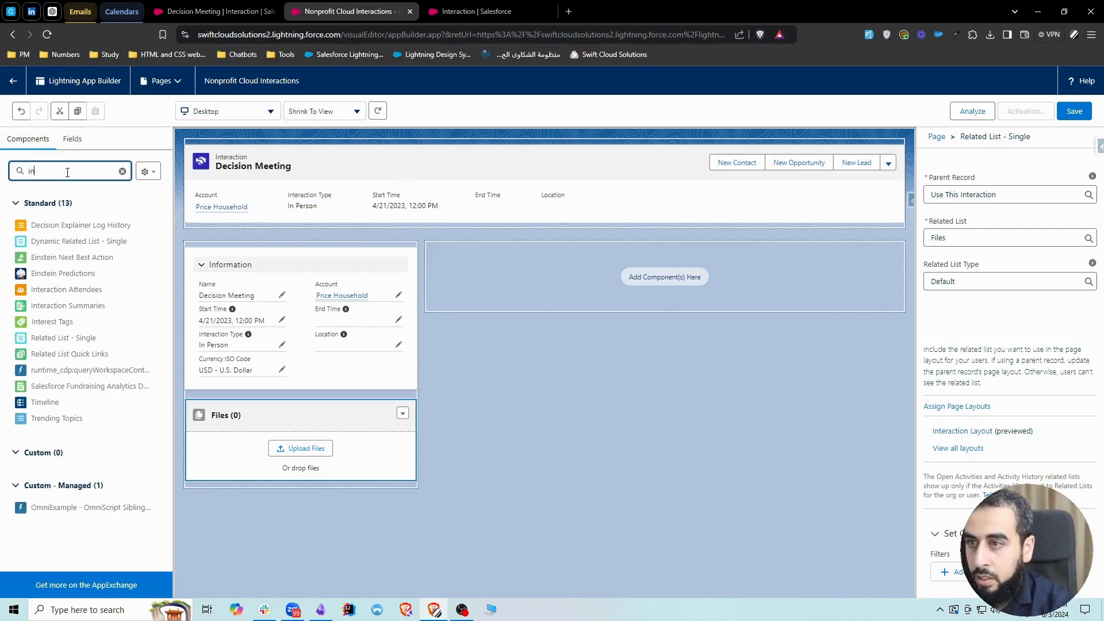
left_click_drag(69, 226, 605, 270)
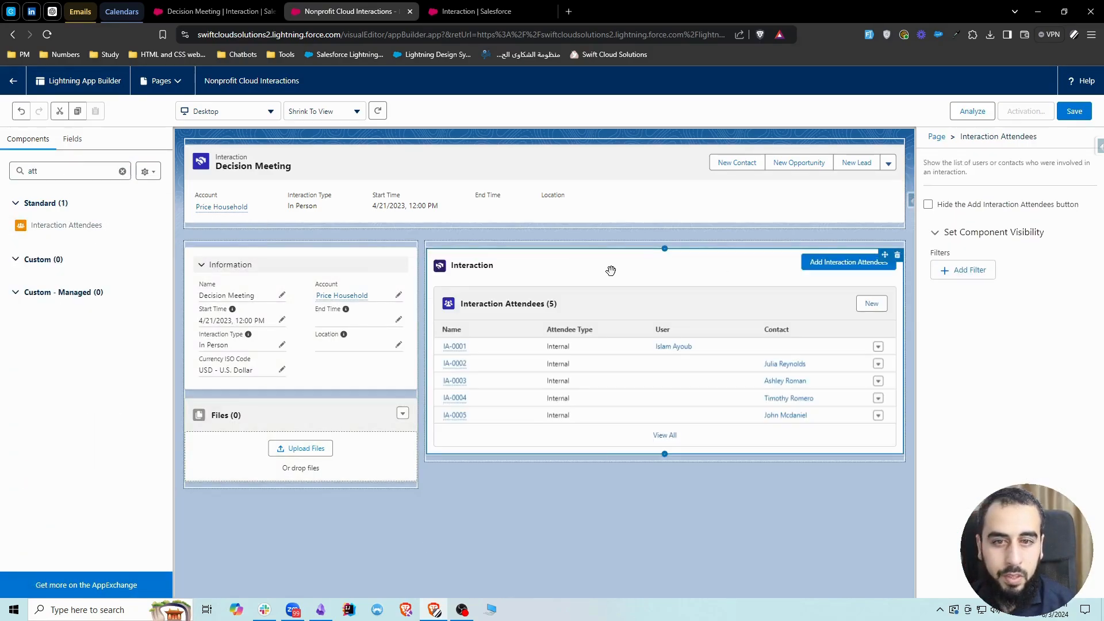
- Add the Interaction Summaries component below Interaction Attendees and set its lookup field to Interaction
double_click(86, 170)
type("s")
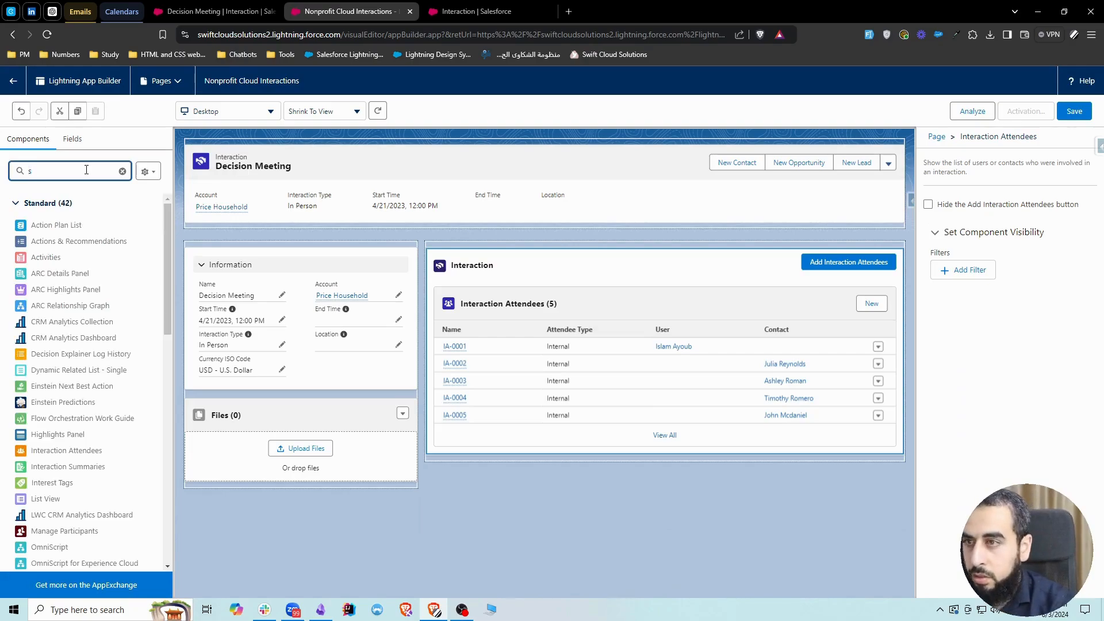
type("umm")
left_click_drag(86, 226, 596, 459)
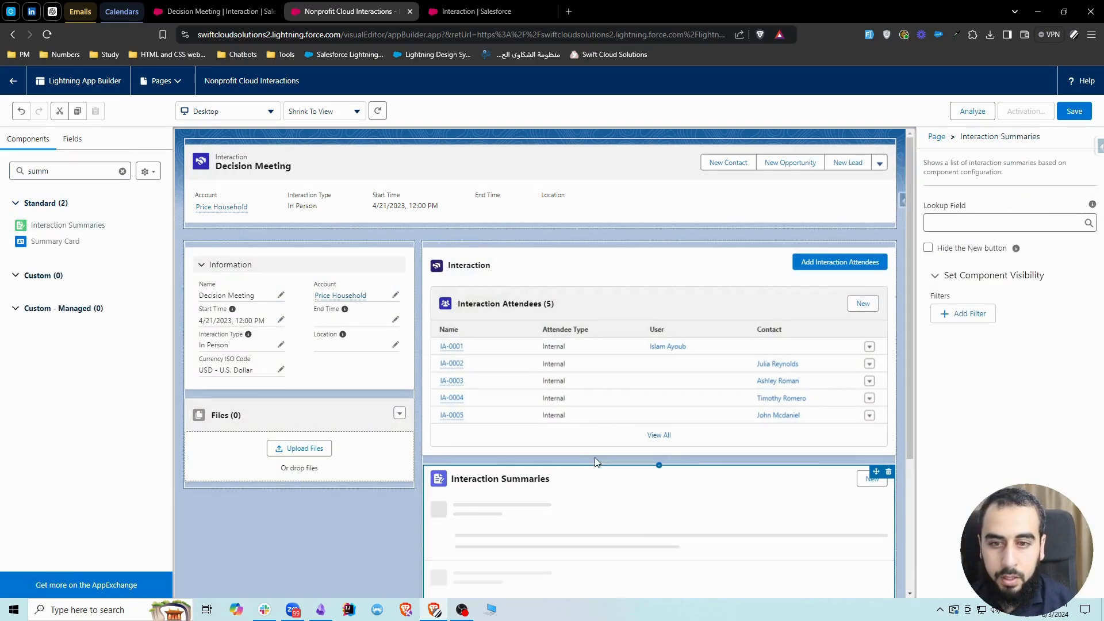
left_click(951, 219)
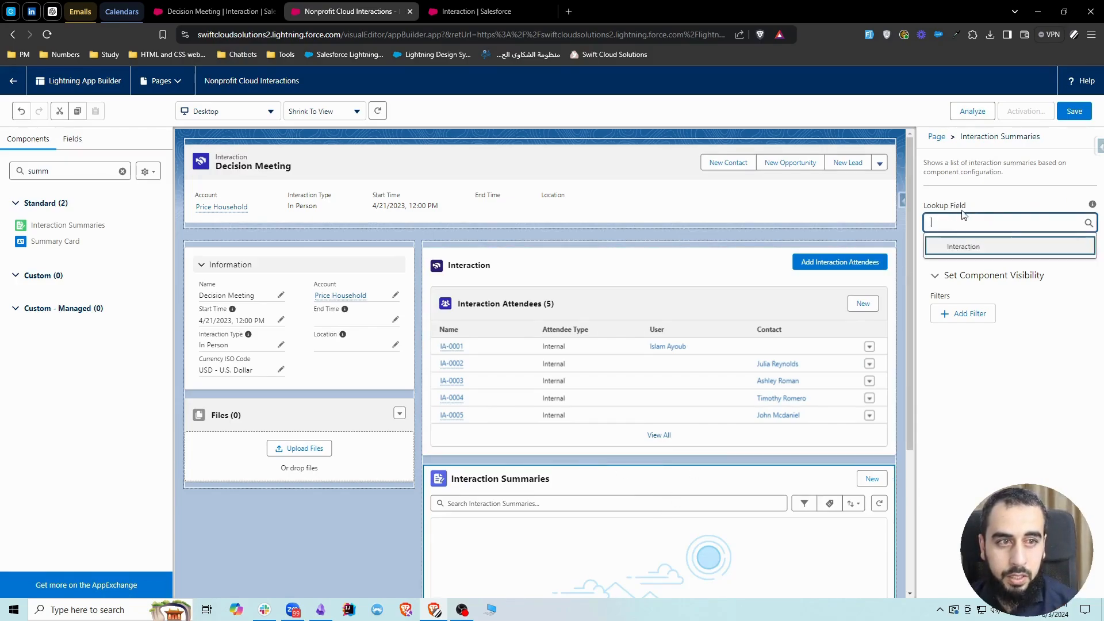
left_click(963, 247)
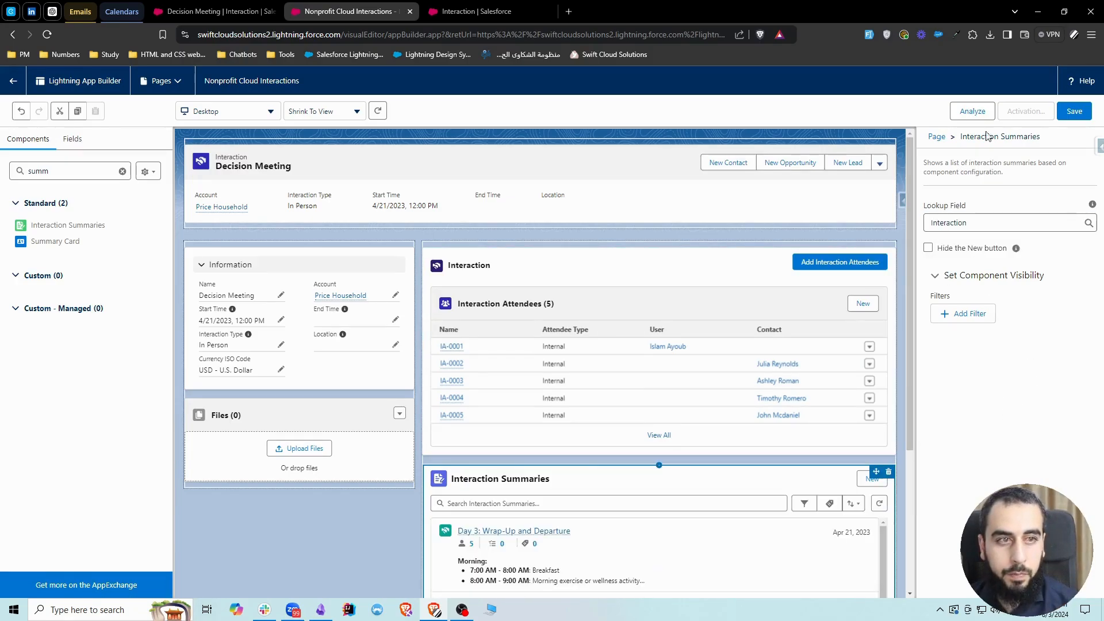
- Save the page and activate it as the app default for Nonprofit Cloud Fundraising on desktop and phone
left_click(1068, 113)
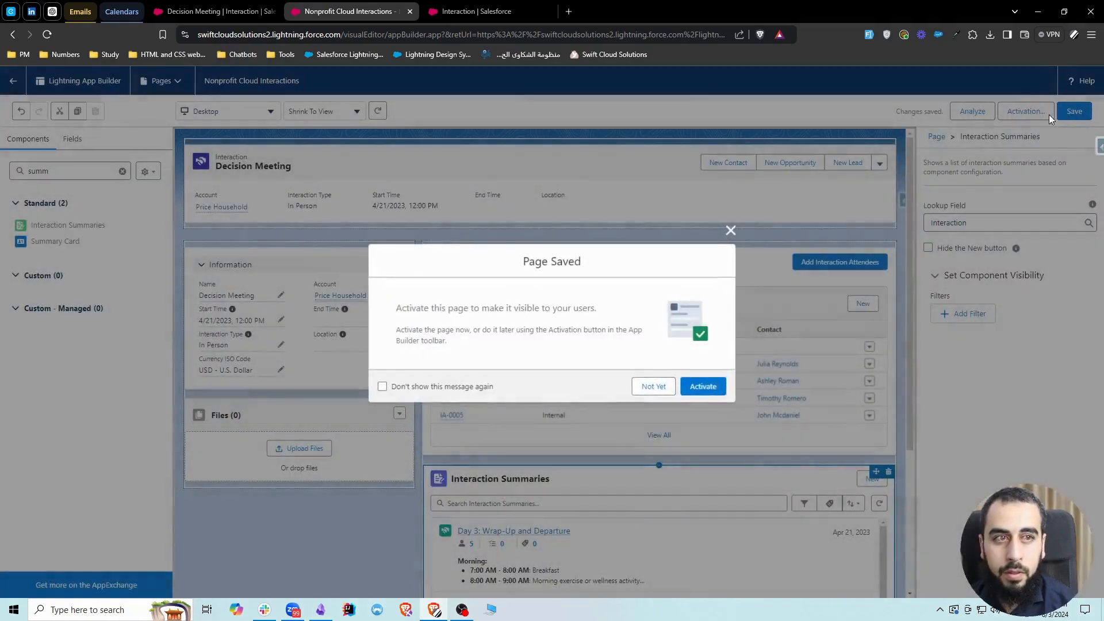
left_click(702, 388)
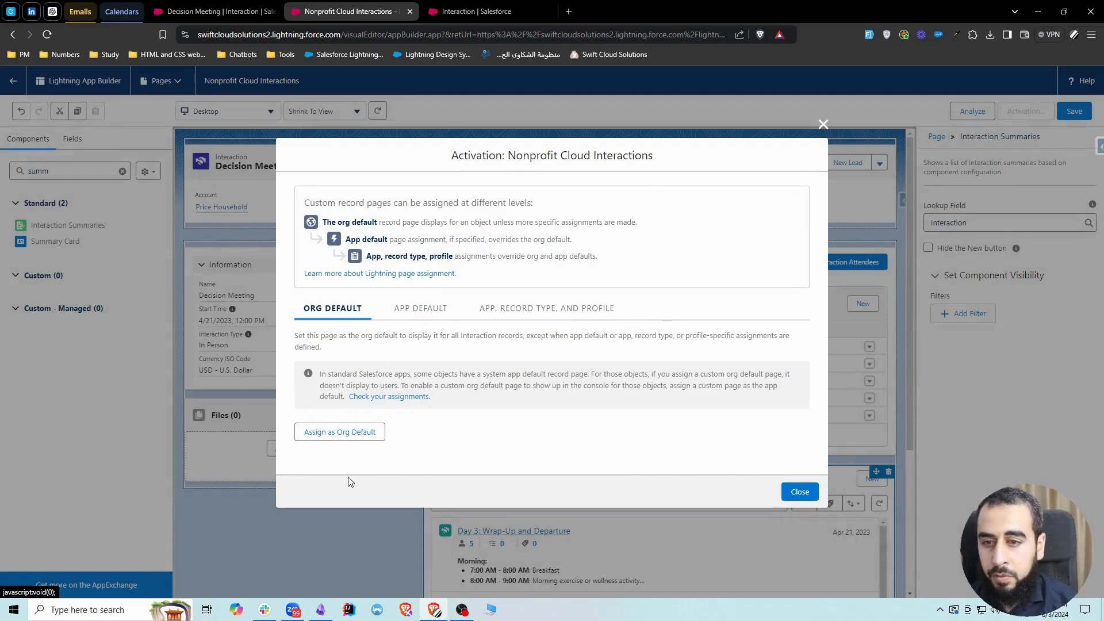
left_click(415, 310)
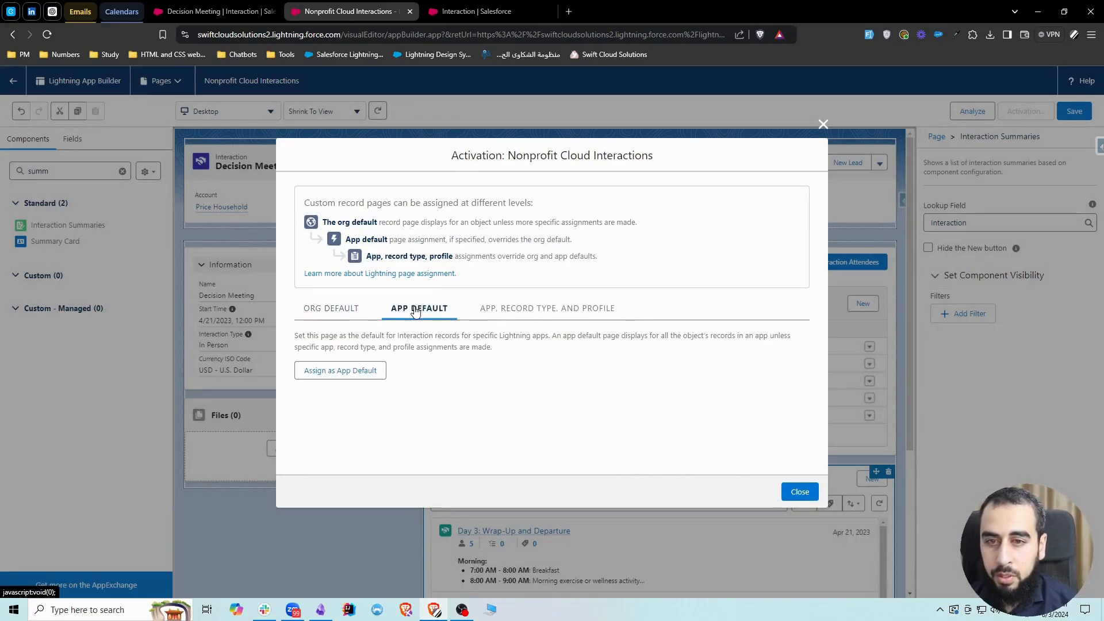
left_click(355, 370)
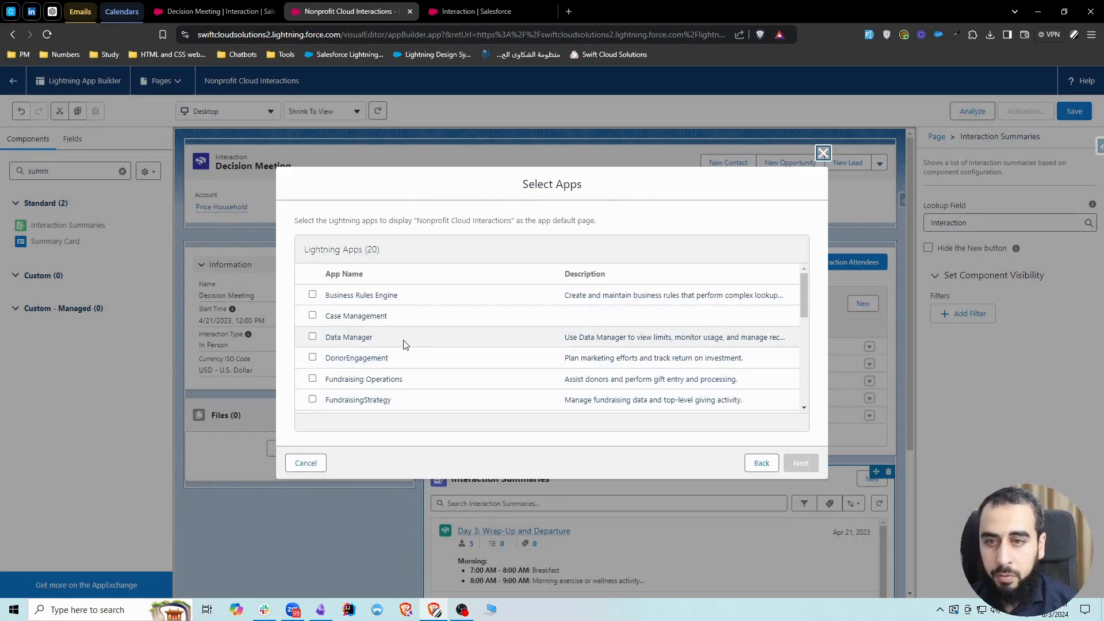
scroll(407, 348, "down", 3)
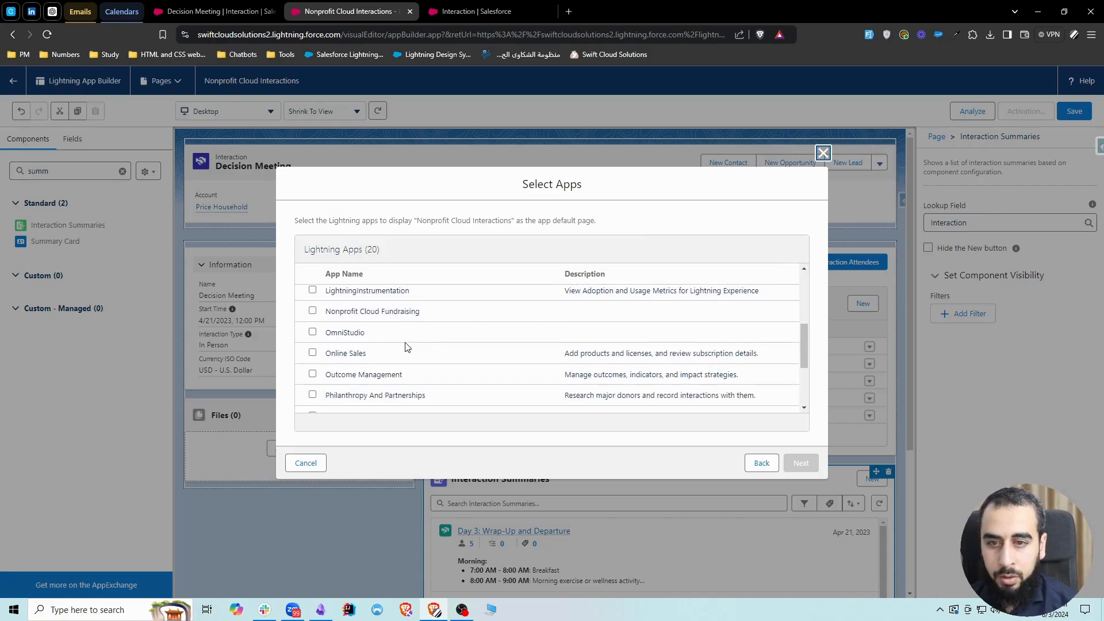
left_click(312, 311)
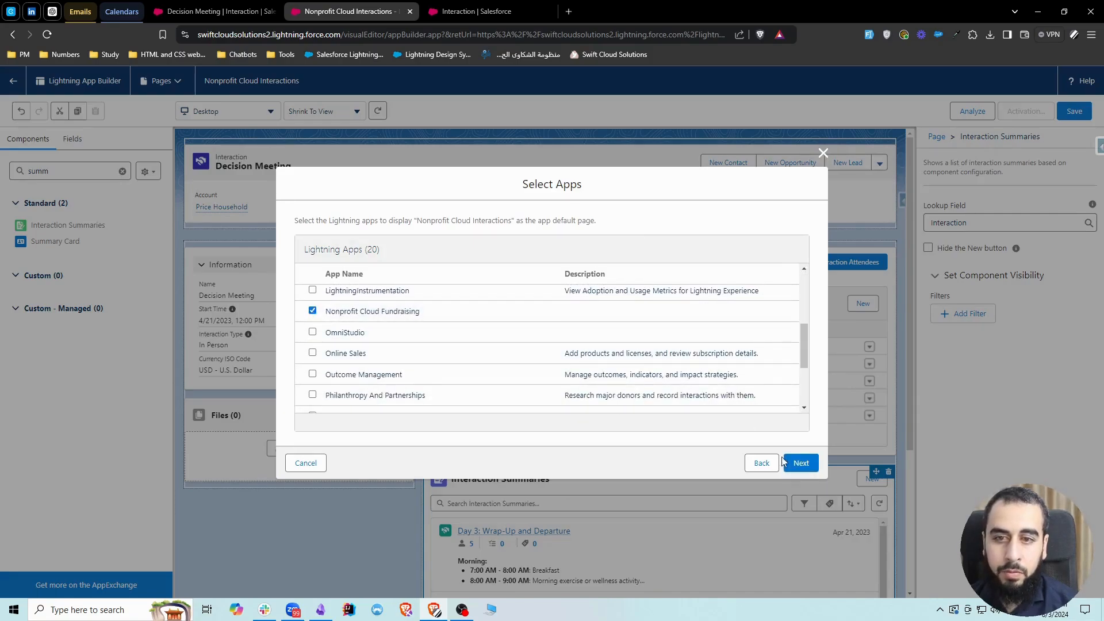
left_click(801, 463)
left_click(801, 469)
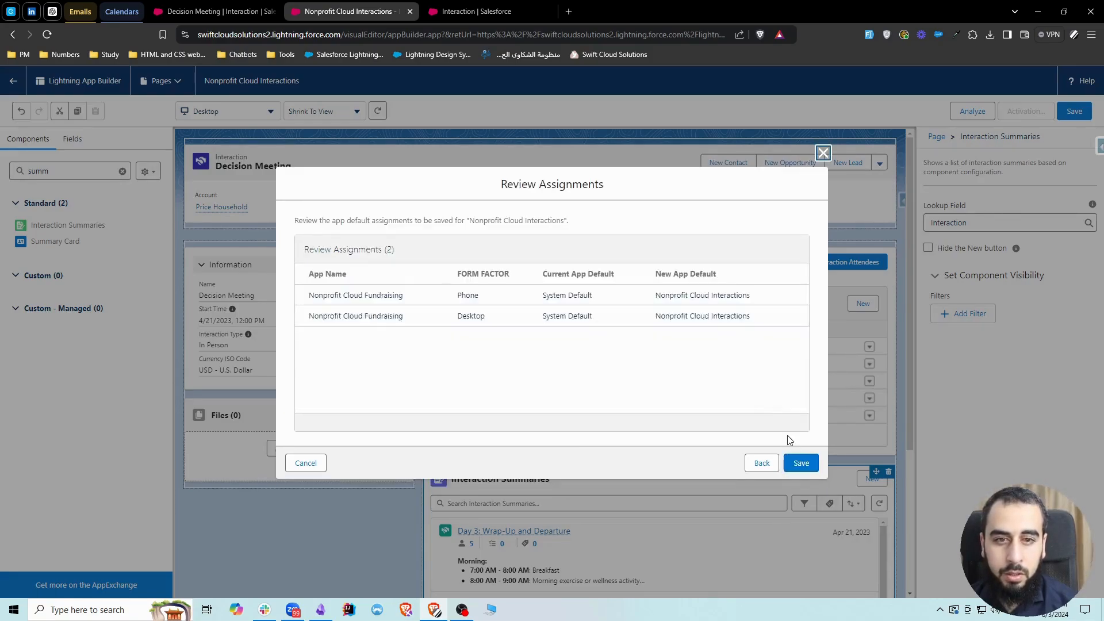
left_click(799, 464)
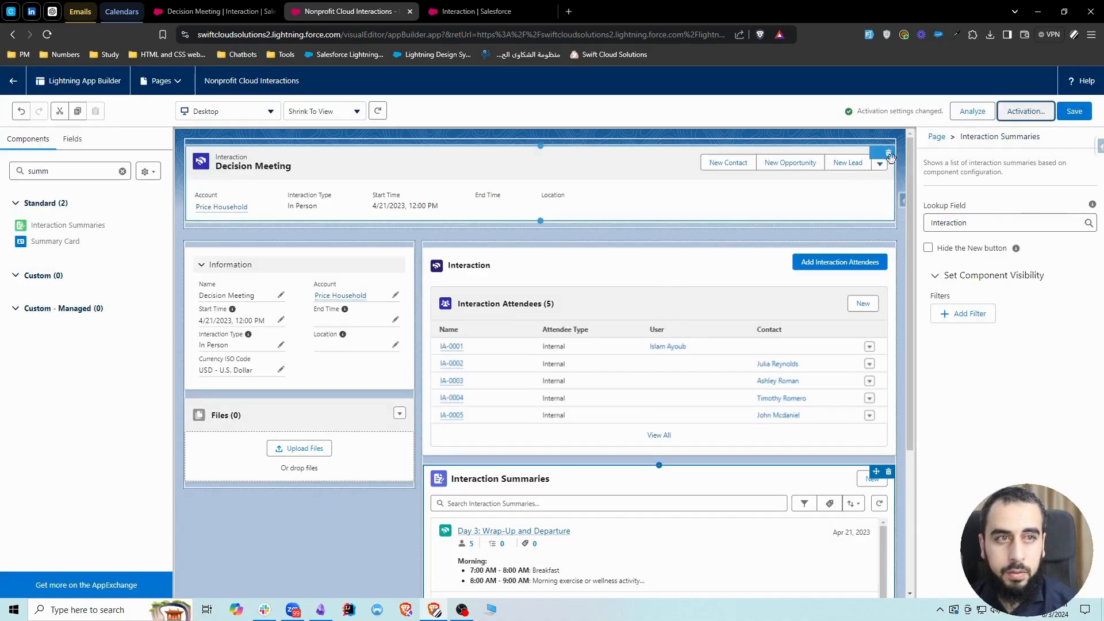
- Leave the page builder, reload the Decision Meeting interaction record, and review its attendees, summaries and files sections
left_click(13, 80)
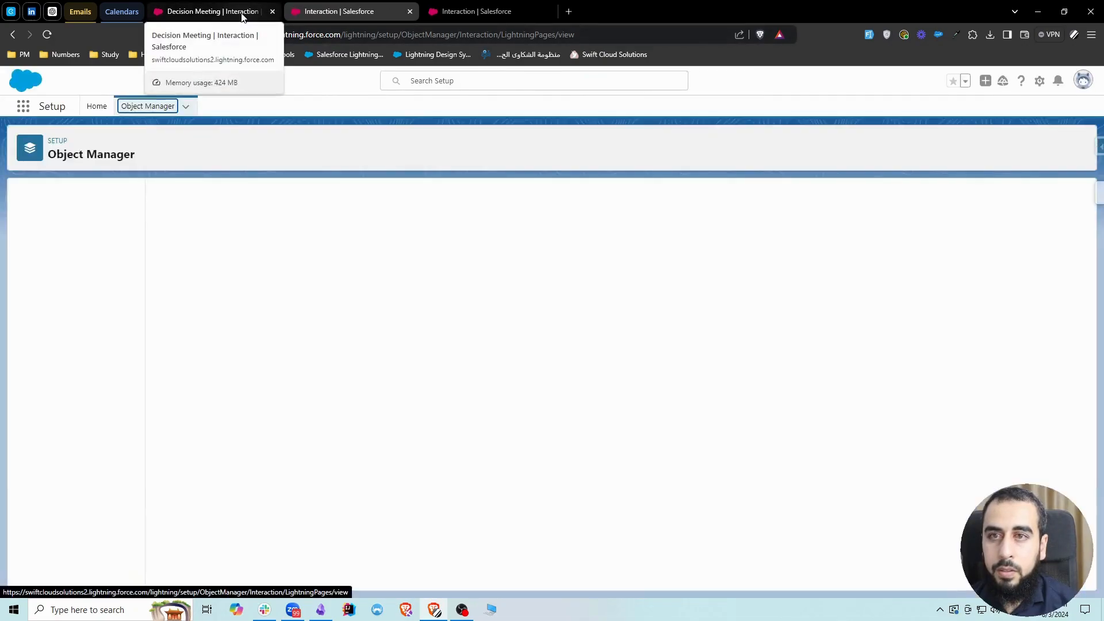
left_click(241, 16)
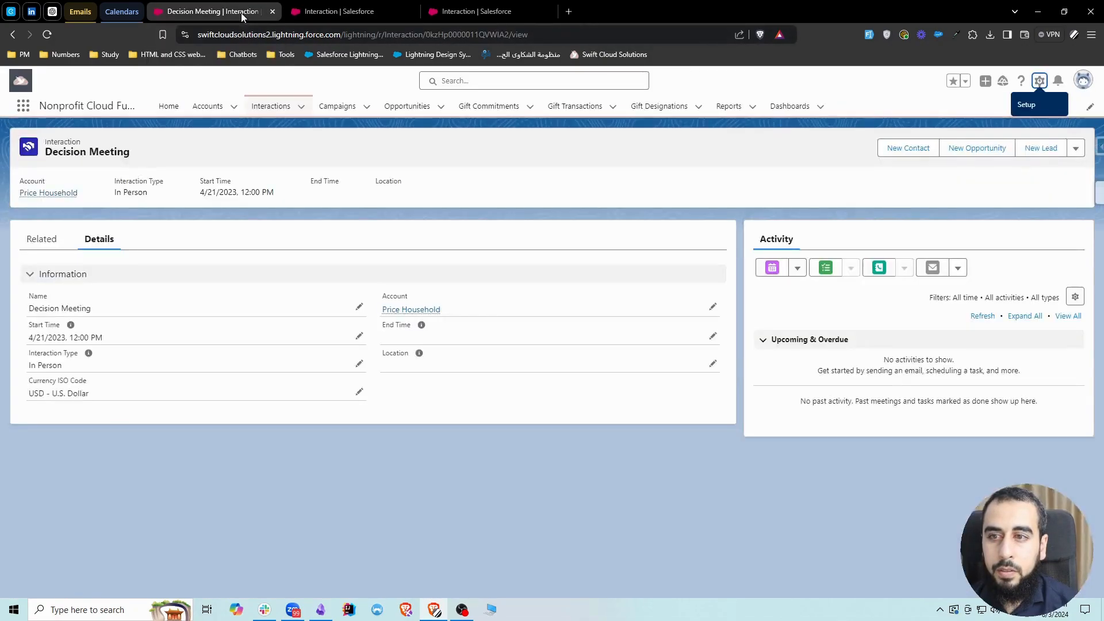
left_click(46, 35)
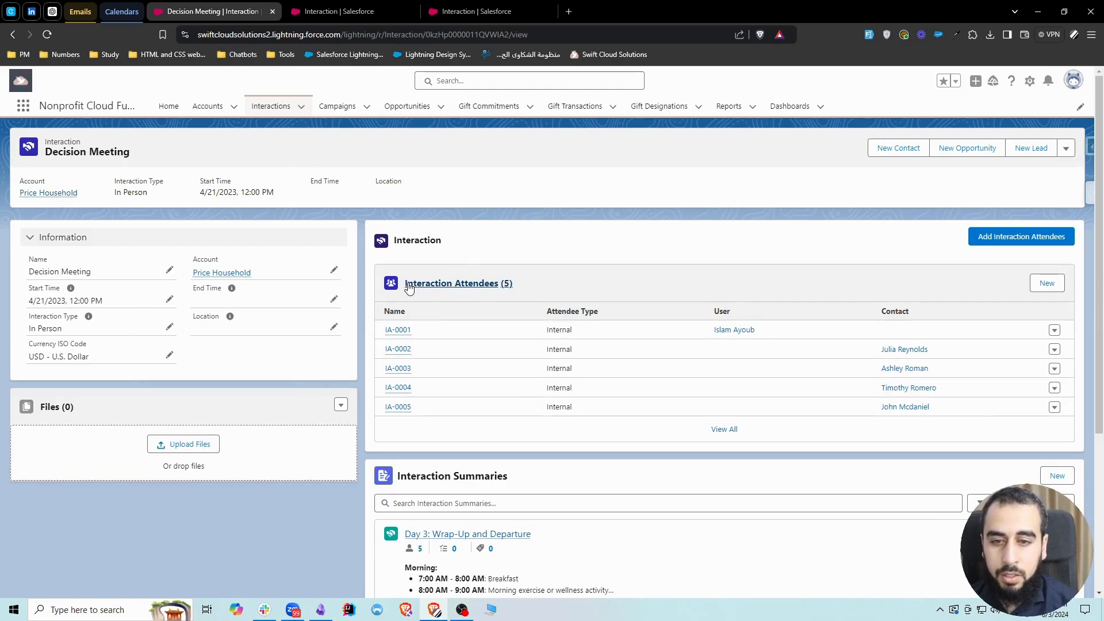
scroll(573, 441, "down", 2)
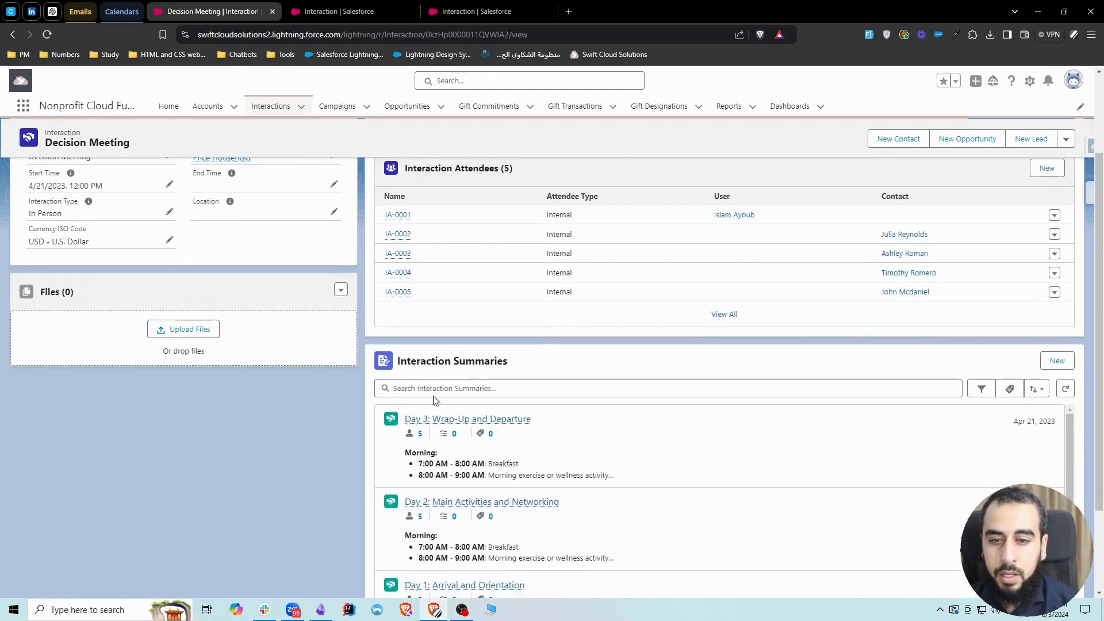
scroll(362, 423, "up", 2)
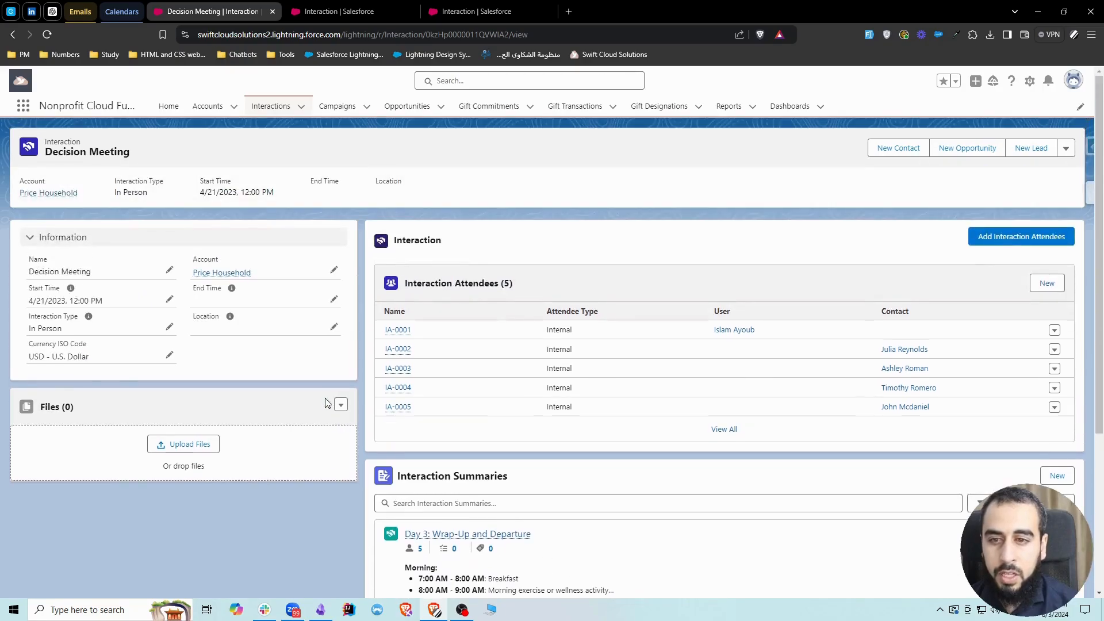